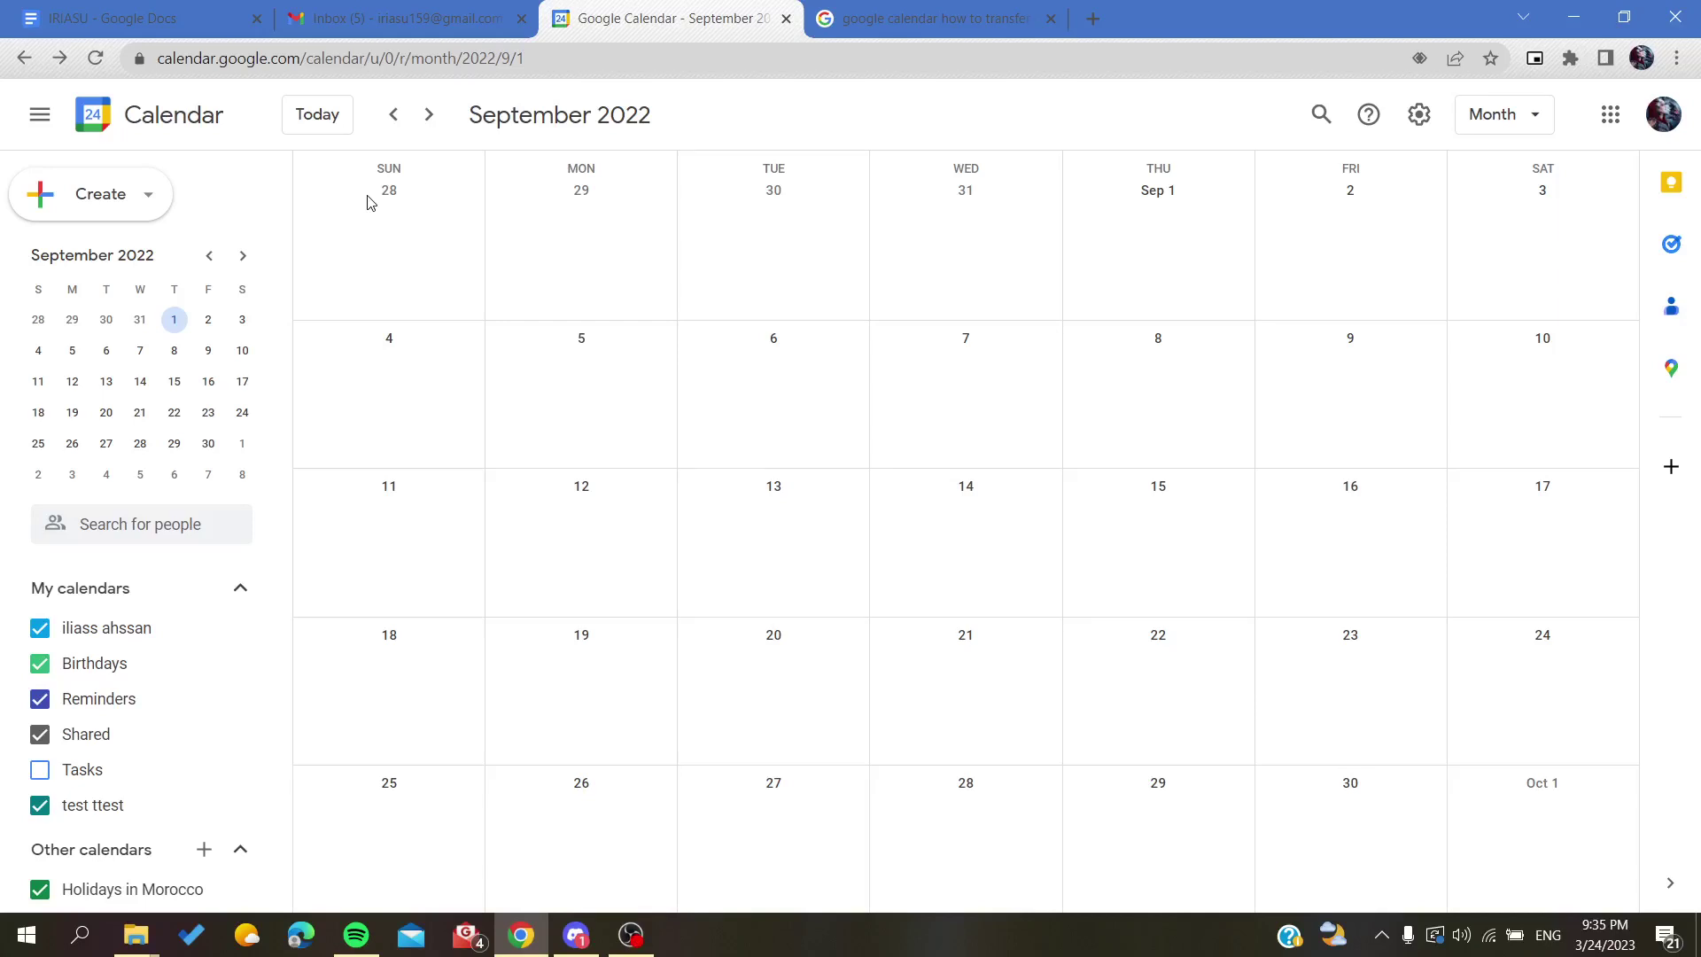
Look over the signed-in account details and the Google apps list.
left_click(1664, 114)
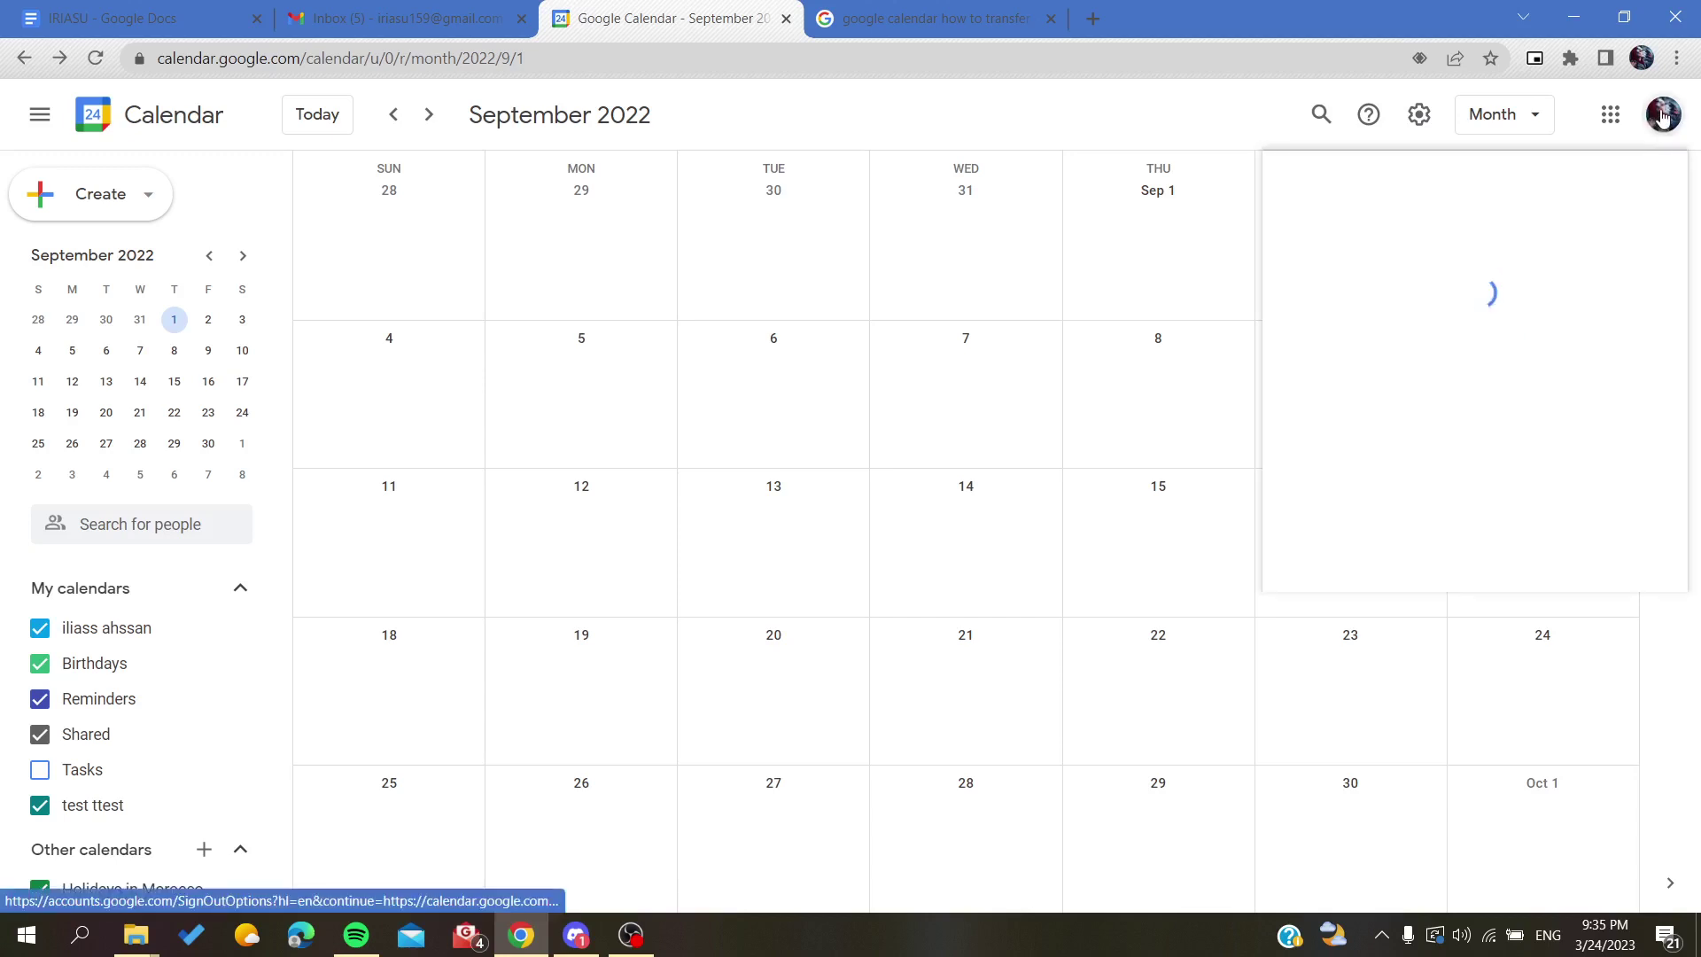
left_click(1149, 113)
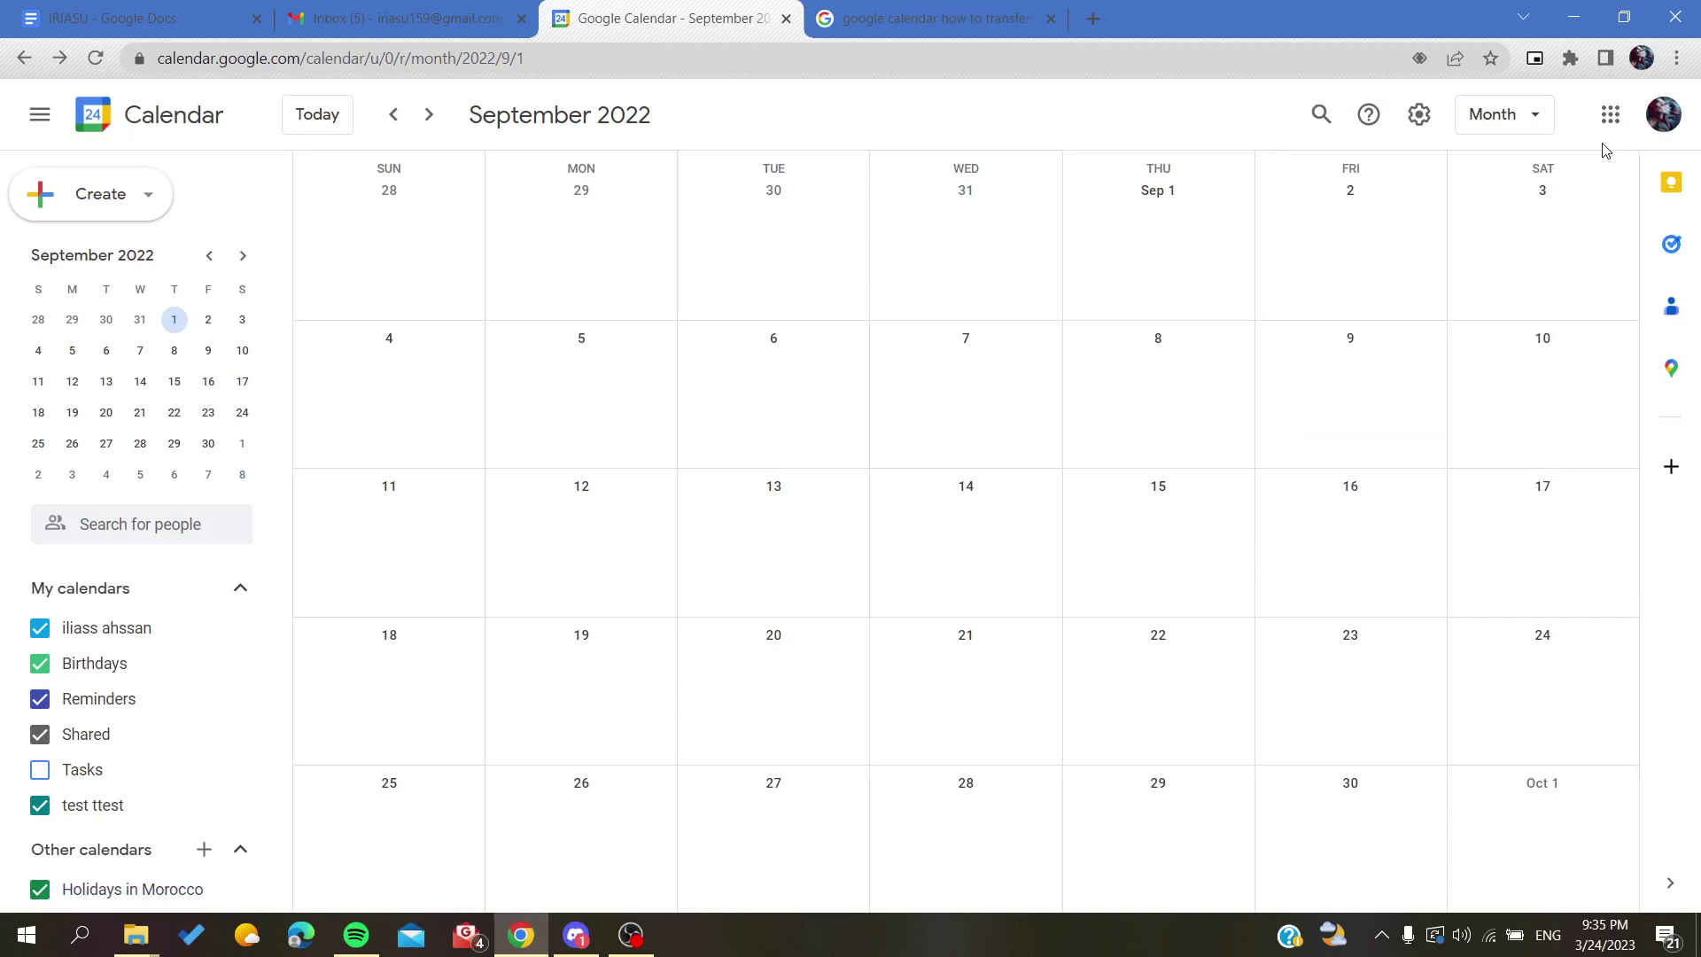
left_click(1611, 115)
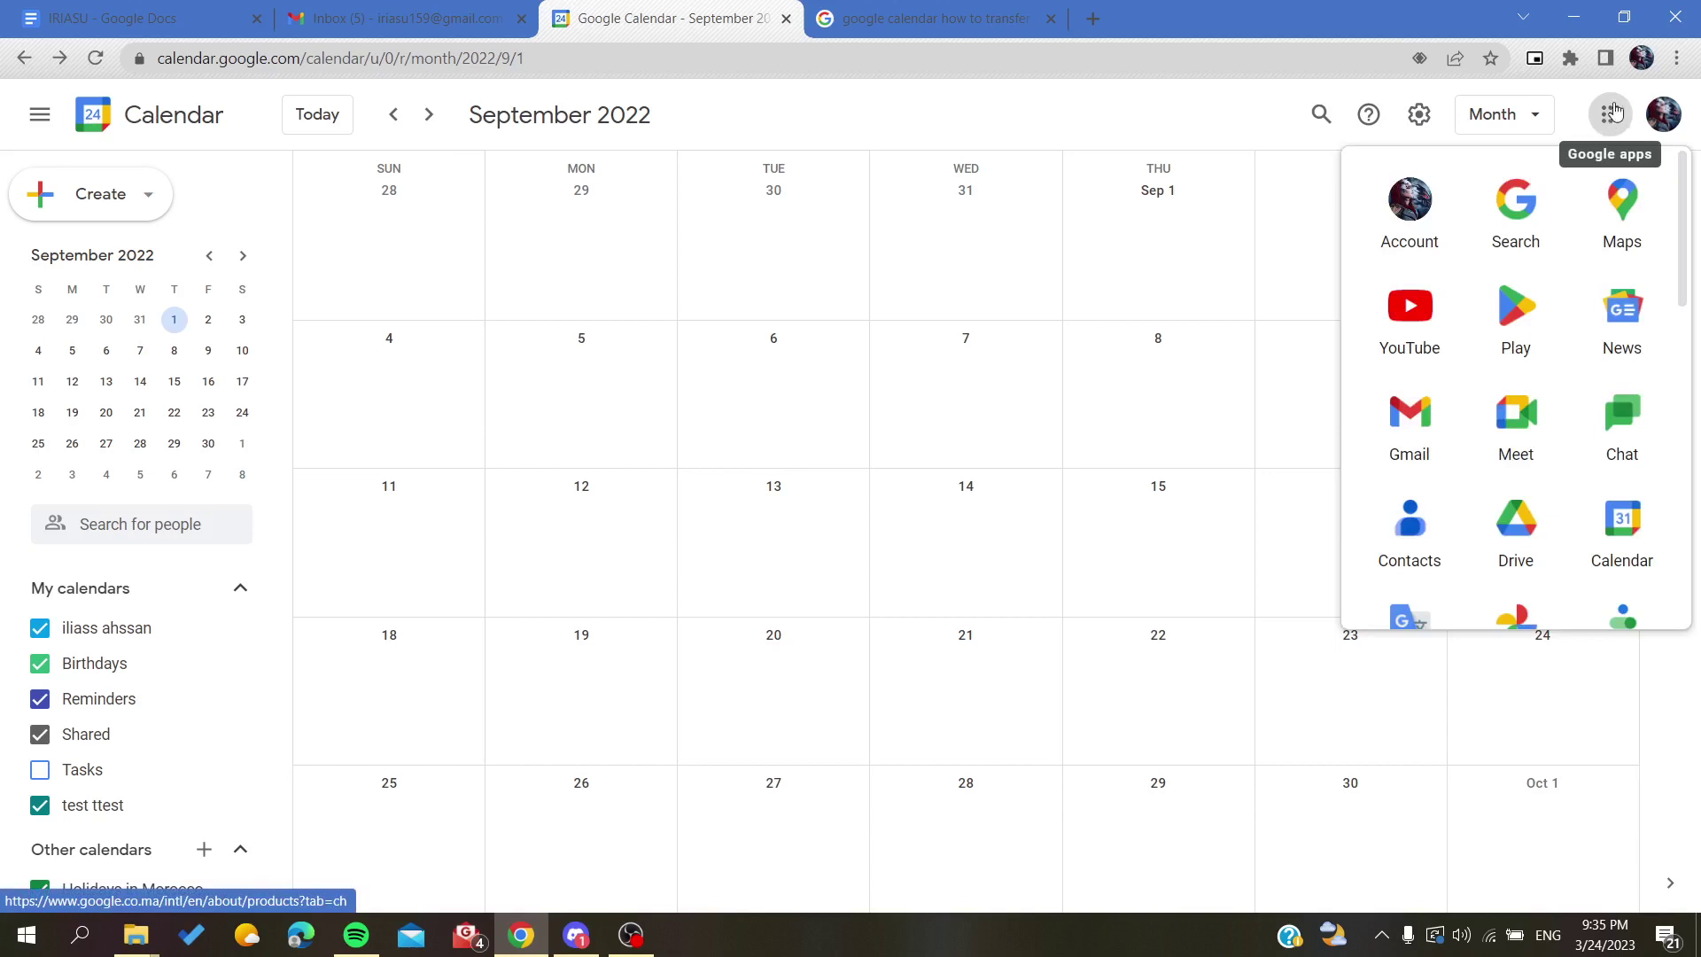
scroll(1614, 380, "down", 1)
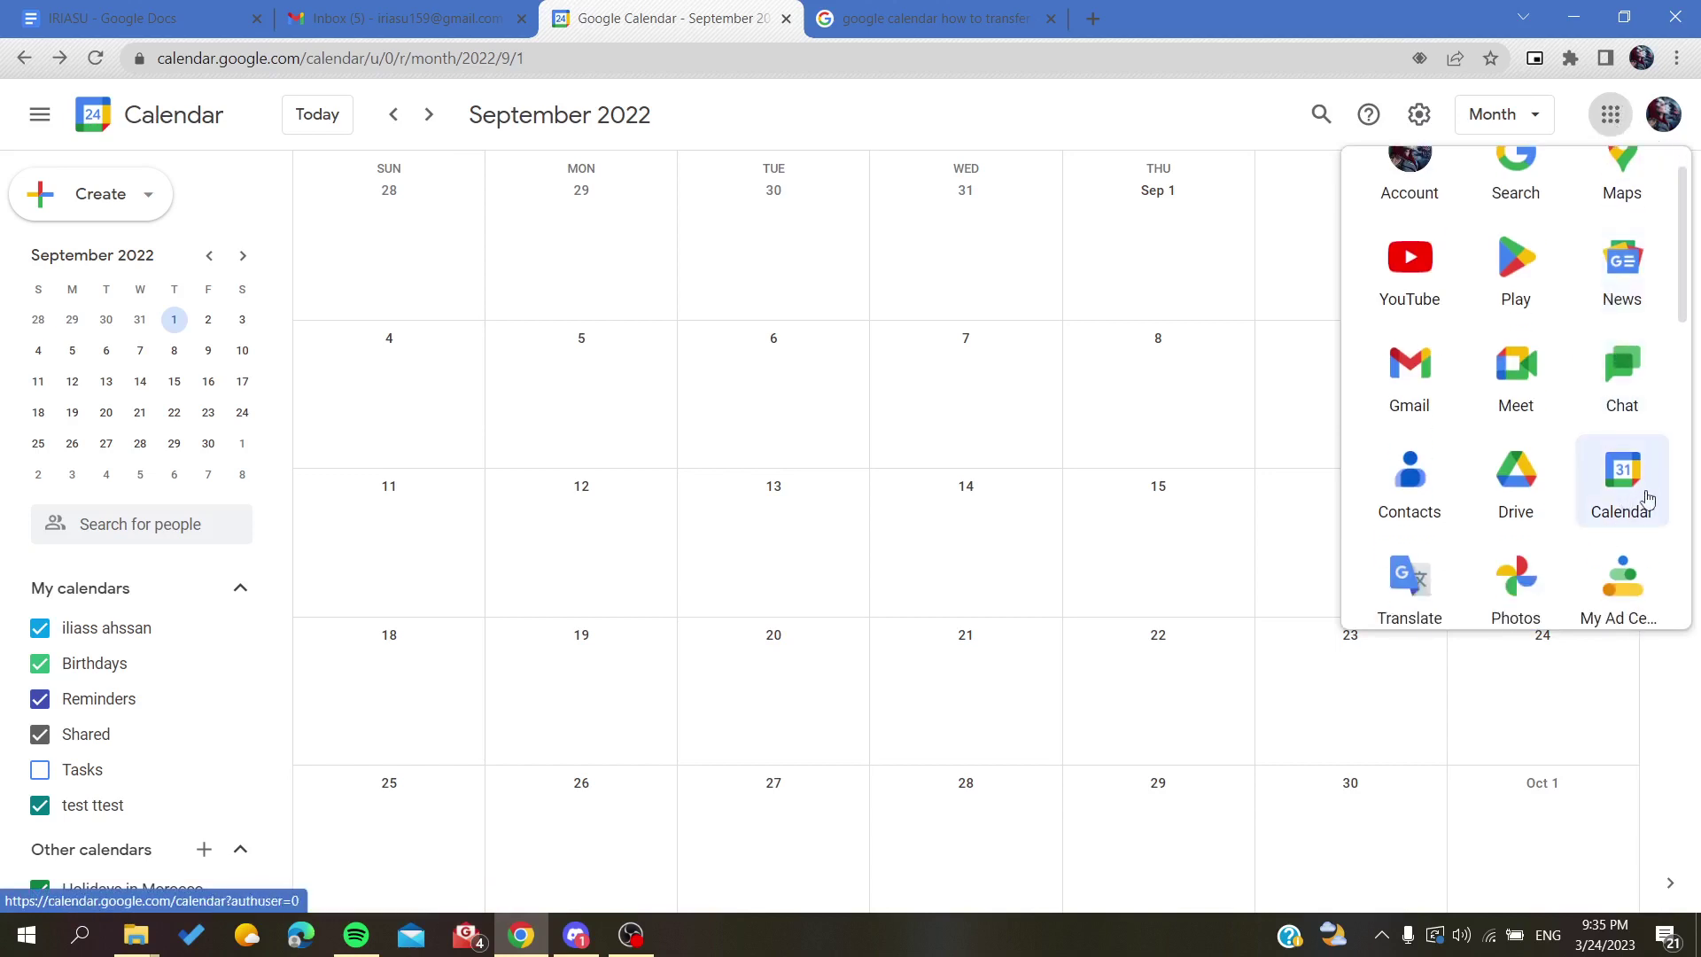
left_click(842, 130)
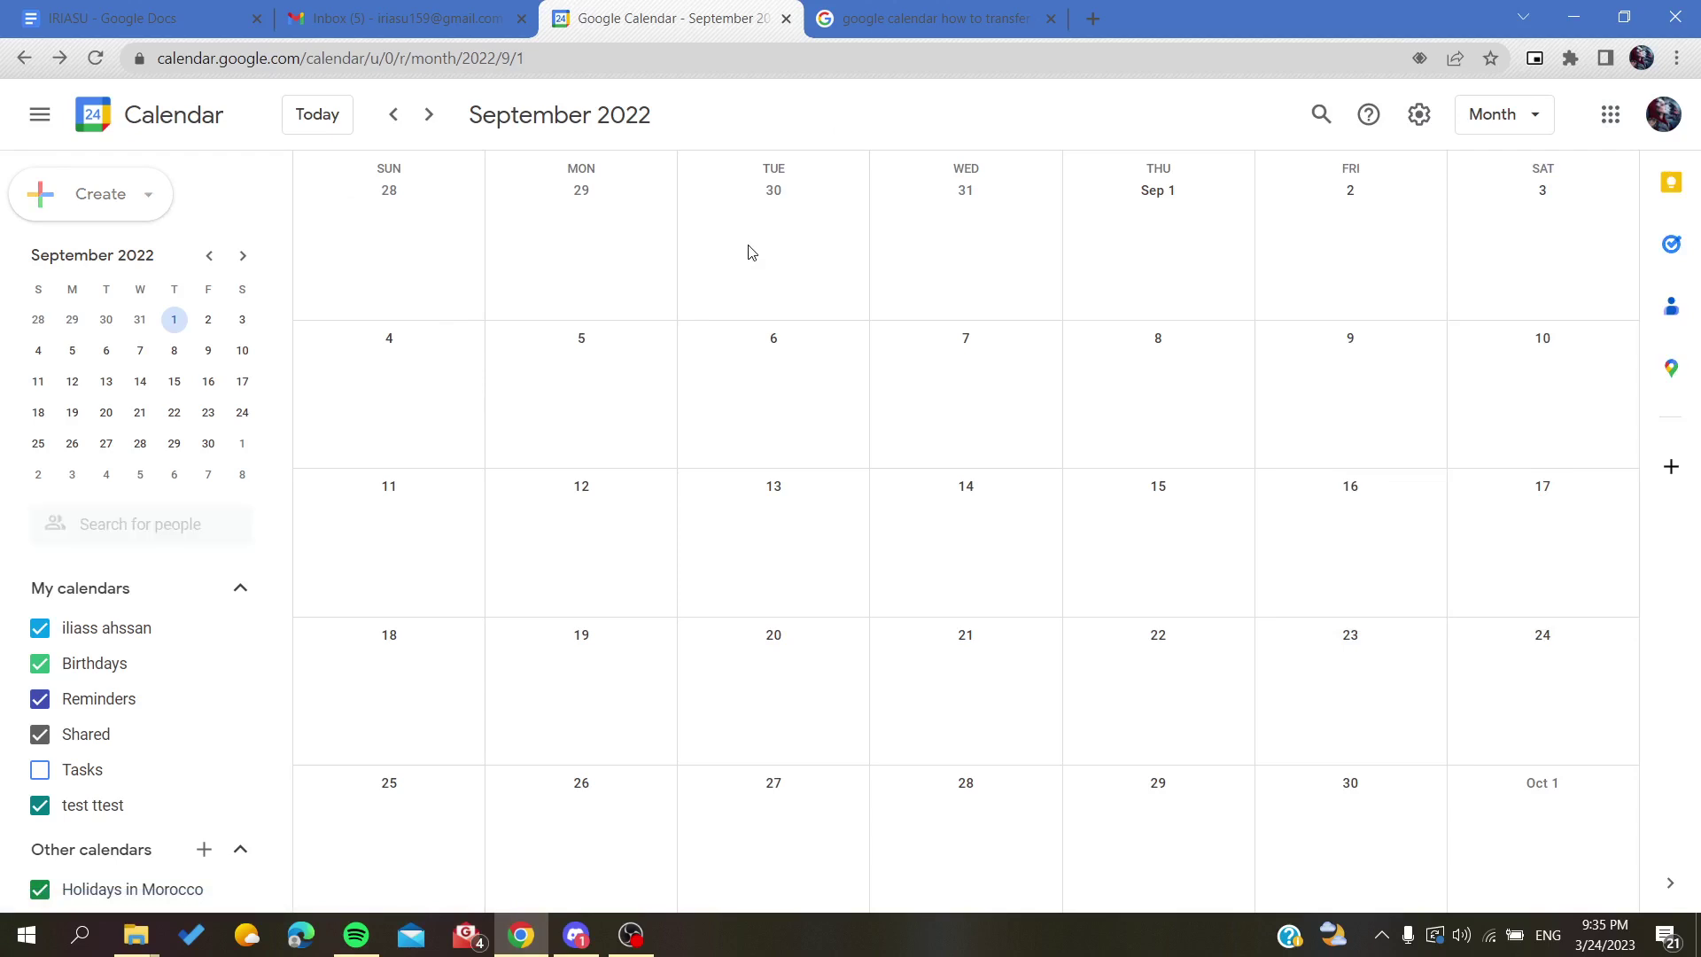
Draft an event titled PROJECT MEETING on Tue Aug 30 and reopen its details.
left_click(748, 253)
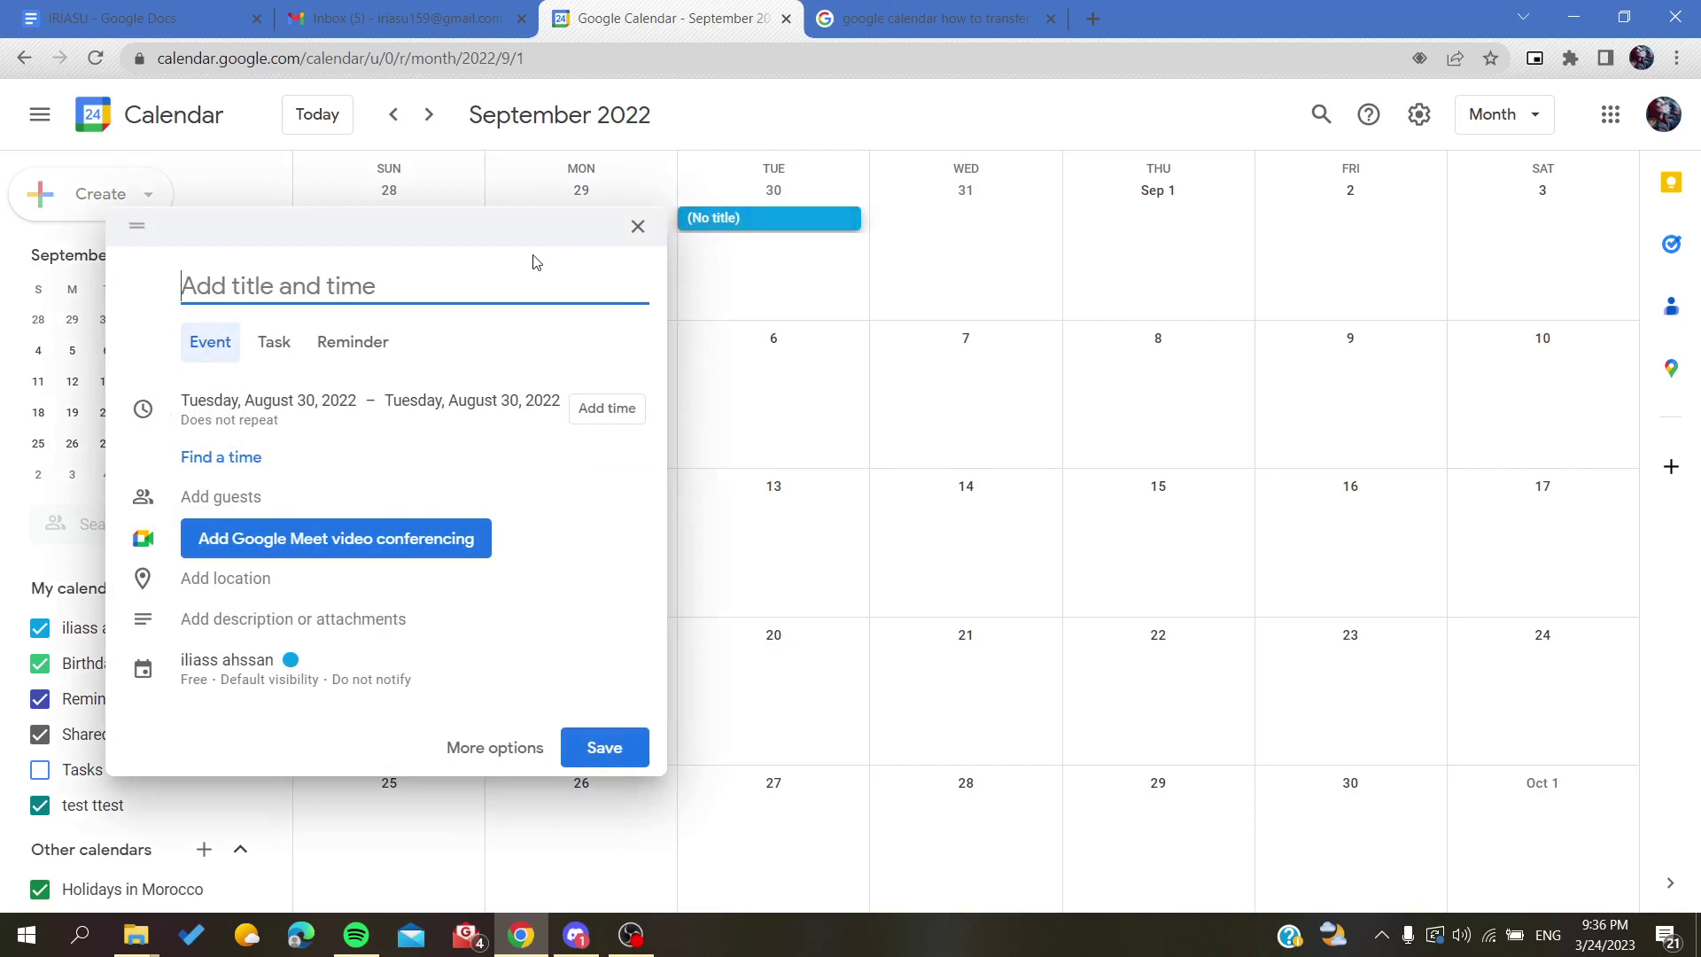
left_click(215, 343)
type("M")
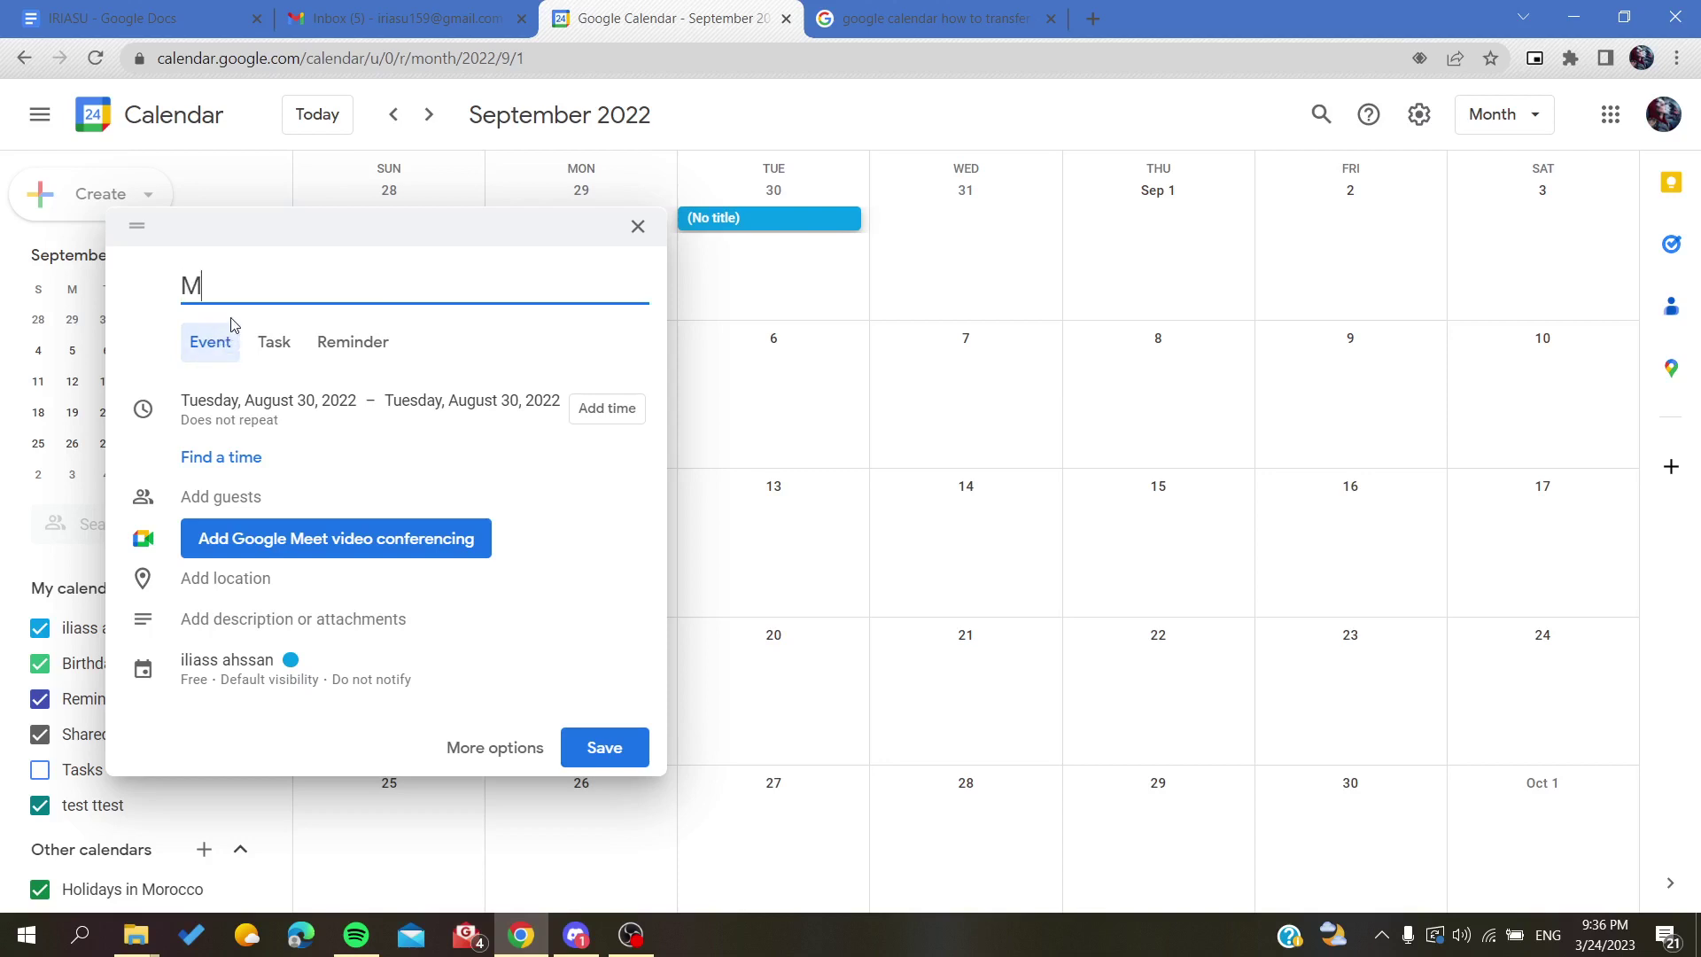
key("BackSpace")
type("PROJECT MEE")
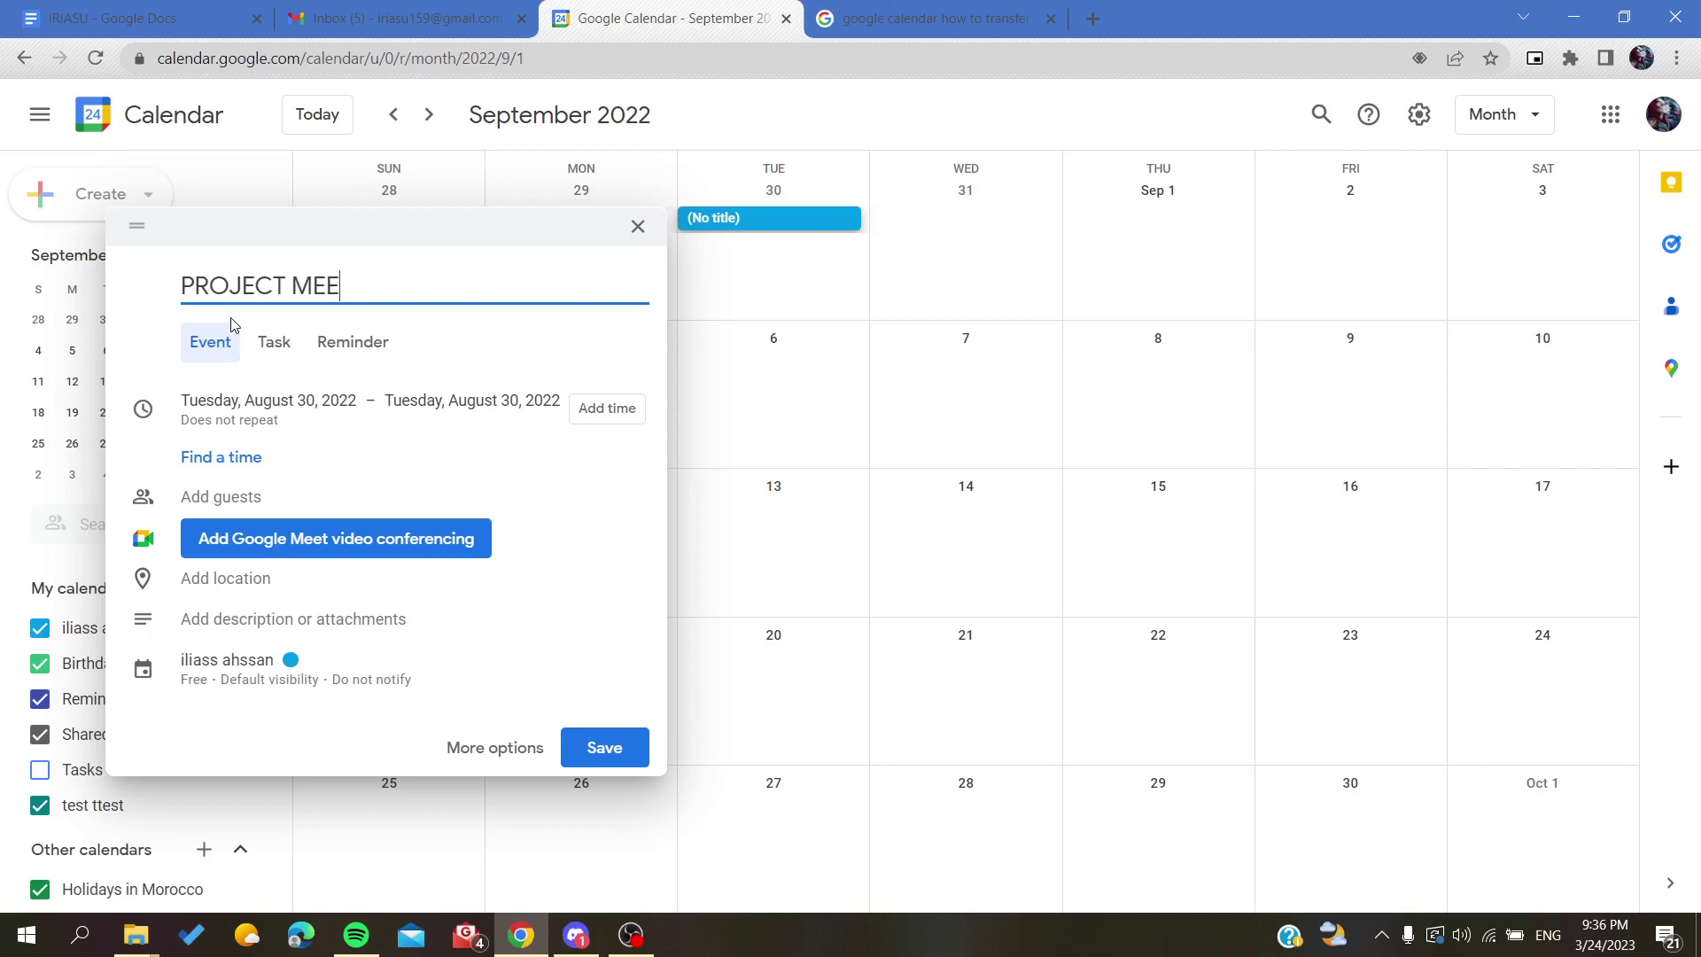
type("TING")
left_click_drag(767, 168, 764, 169)
left_click(777, 222)
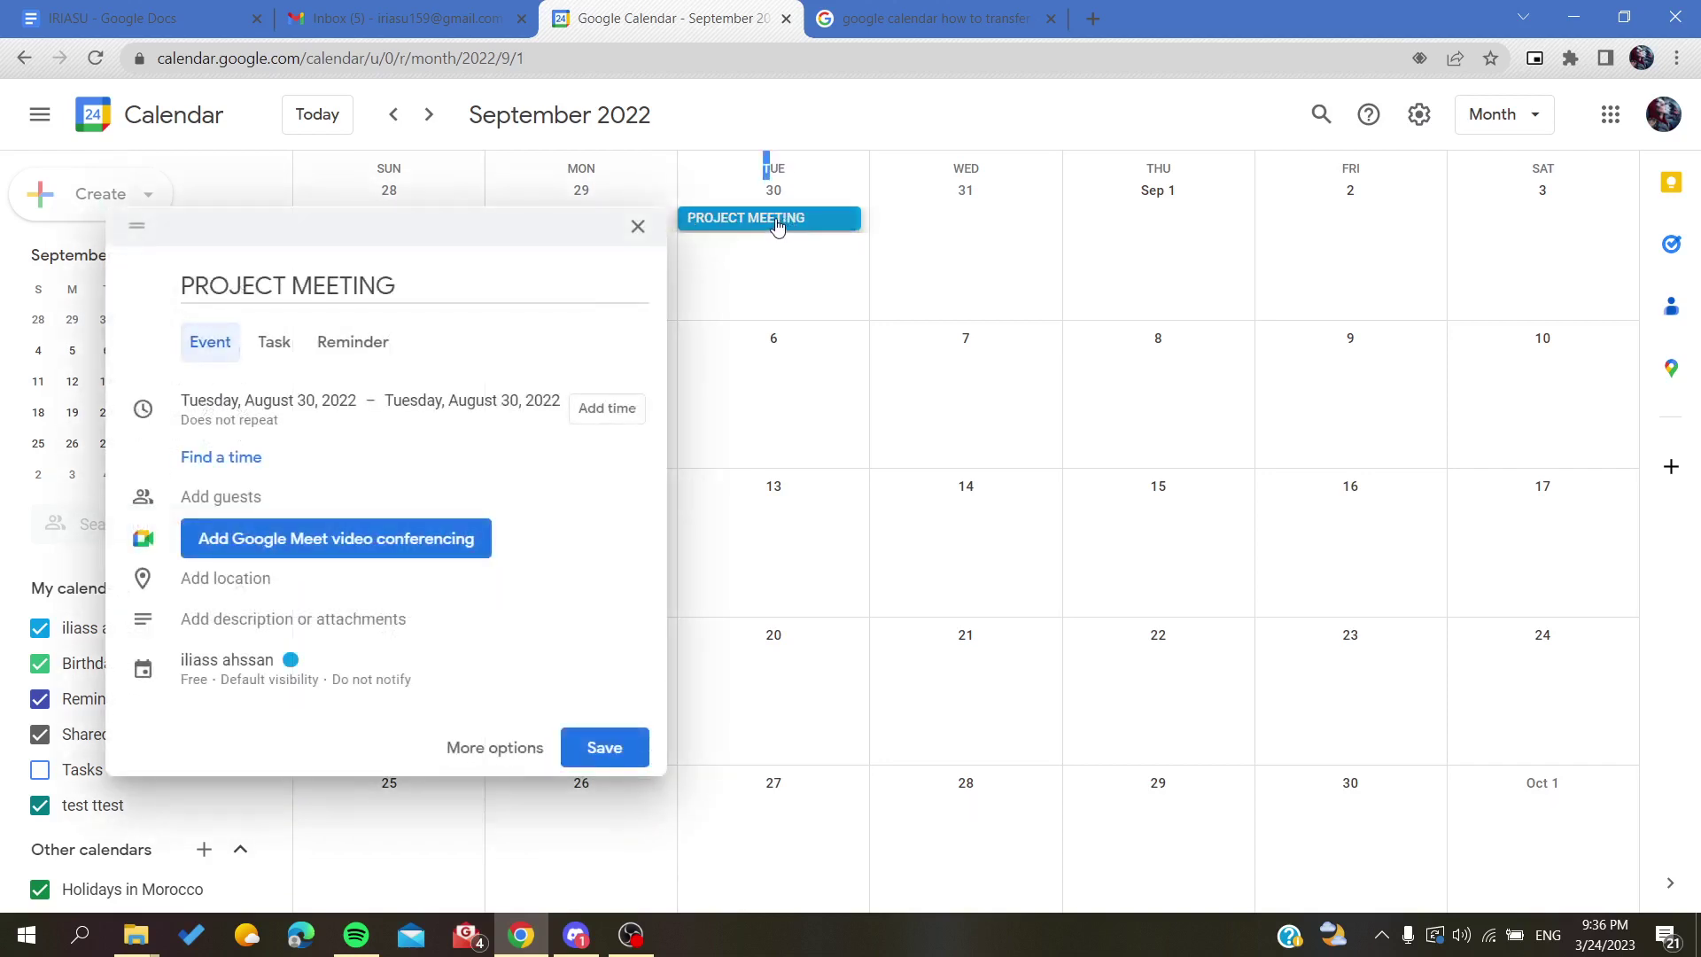
Invite the suggested contact as a guest and set the location to Washington, DC, USA.
left_click(255, 503)
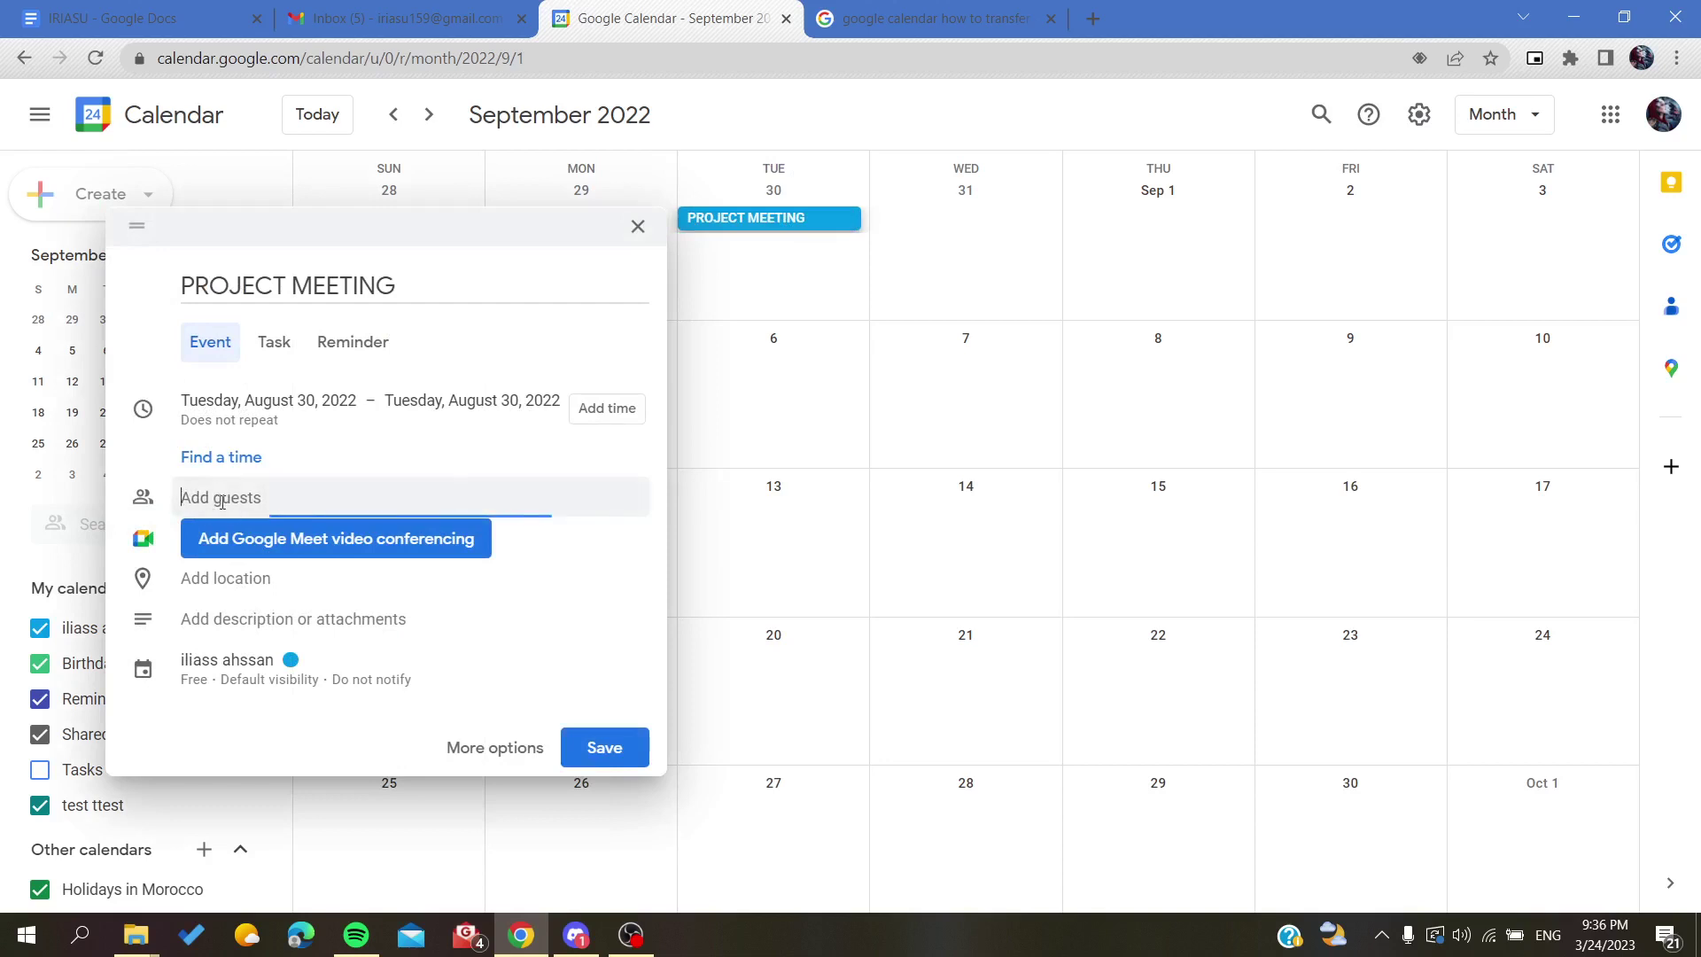
type("ab")
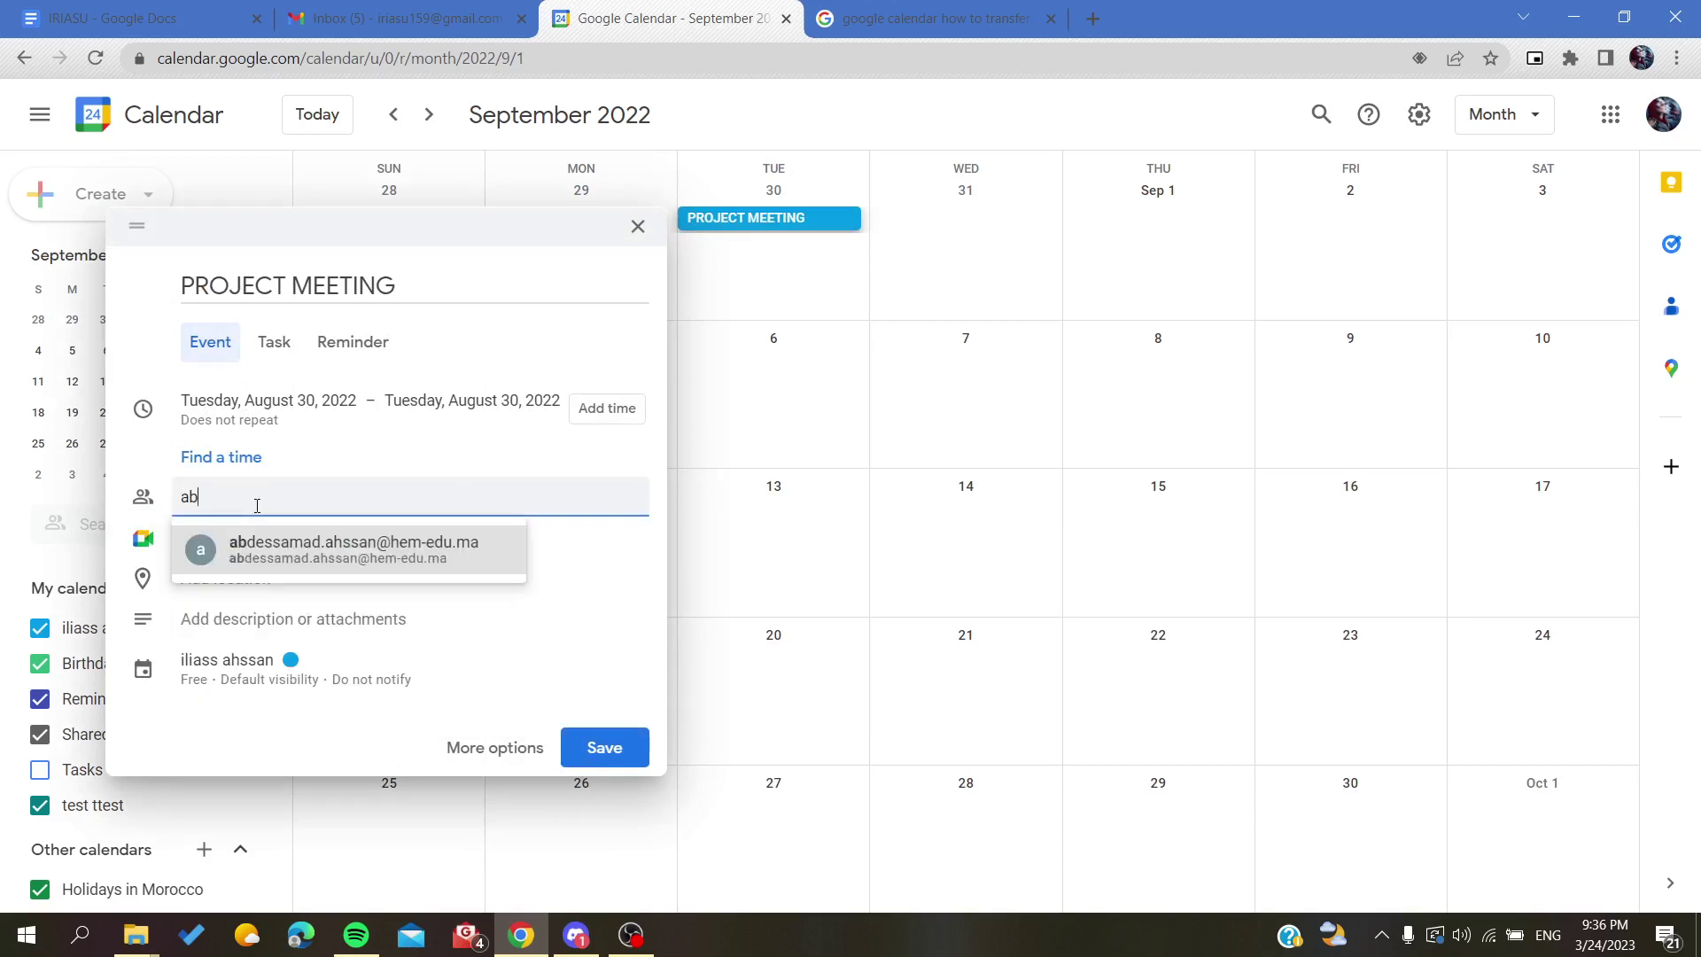
left_click(253, 551)
scroll(127, 576, "down", 1)
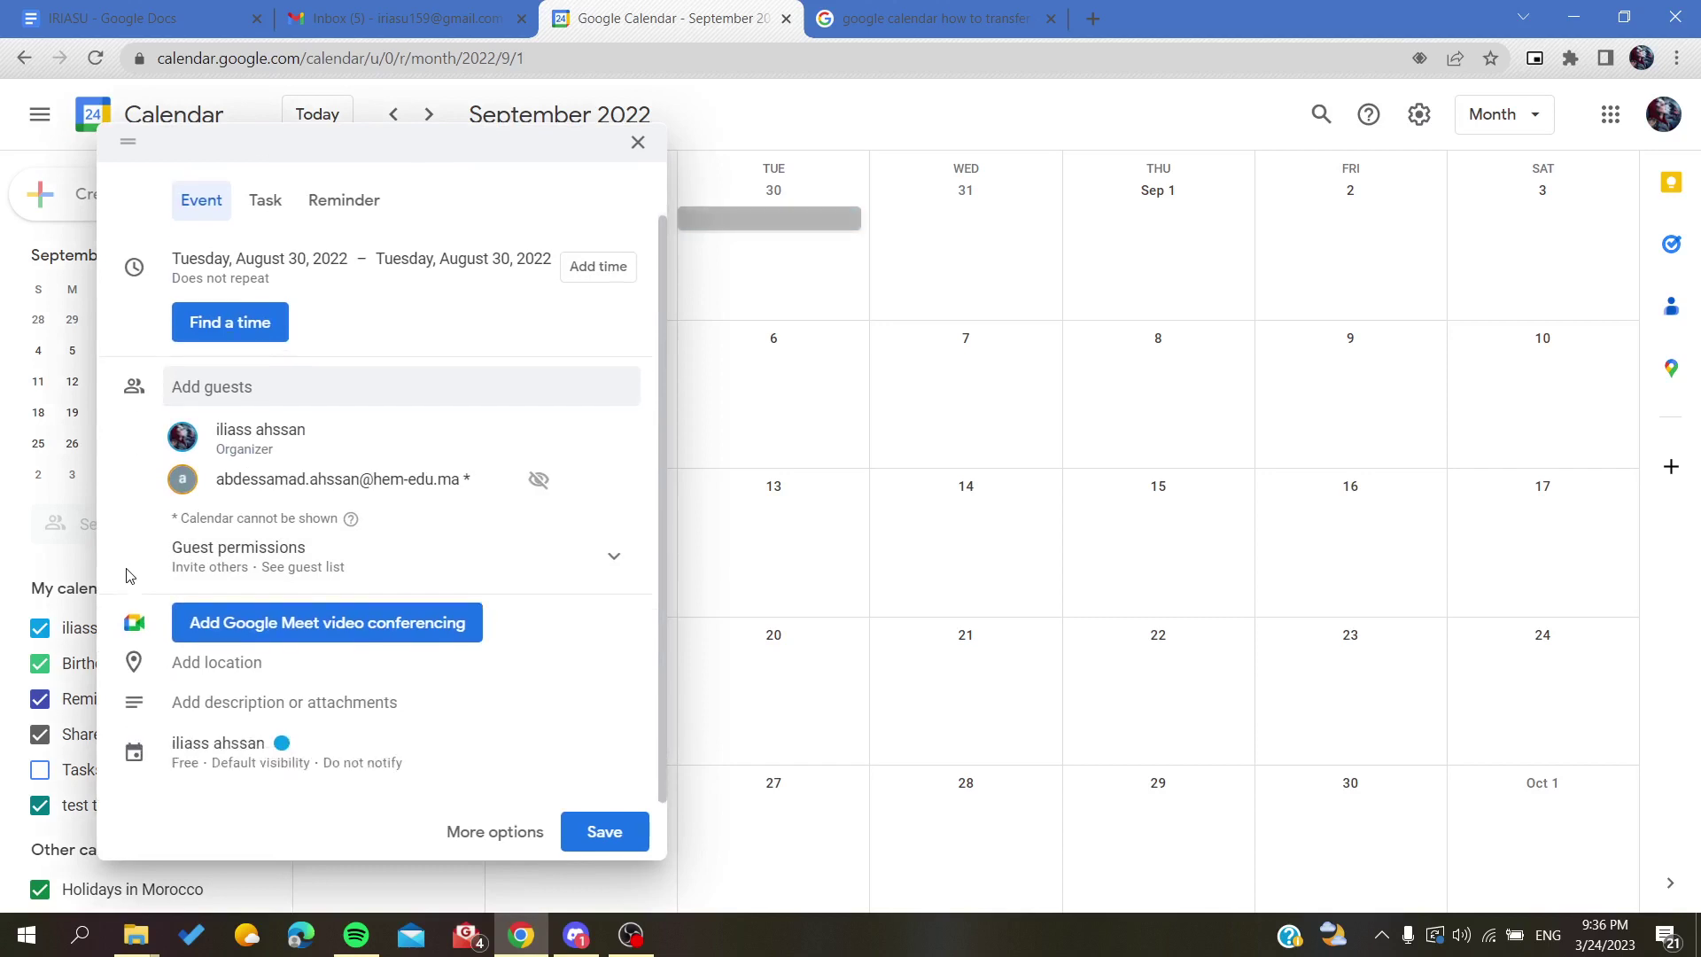
left_click(248, 675)
type("wa")
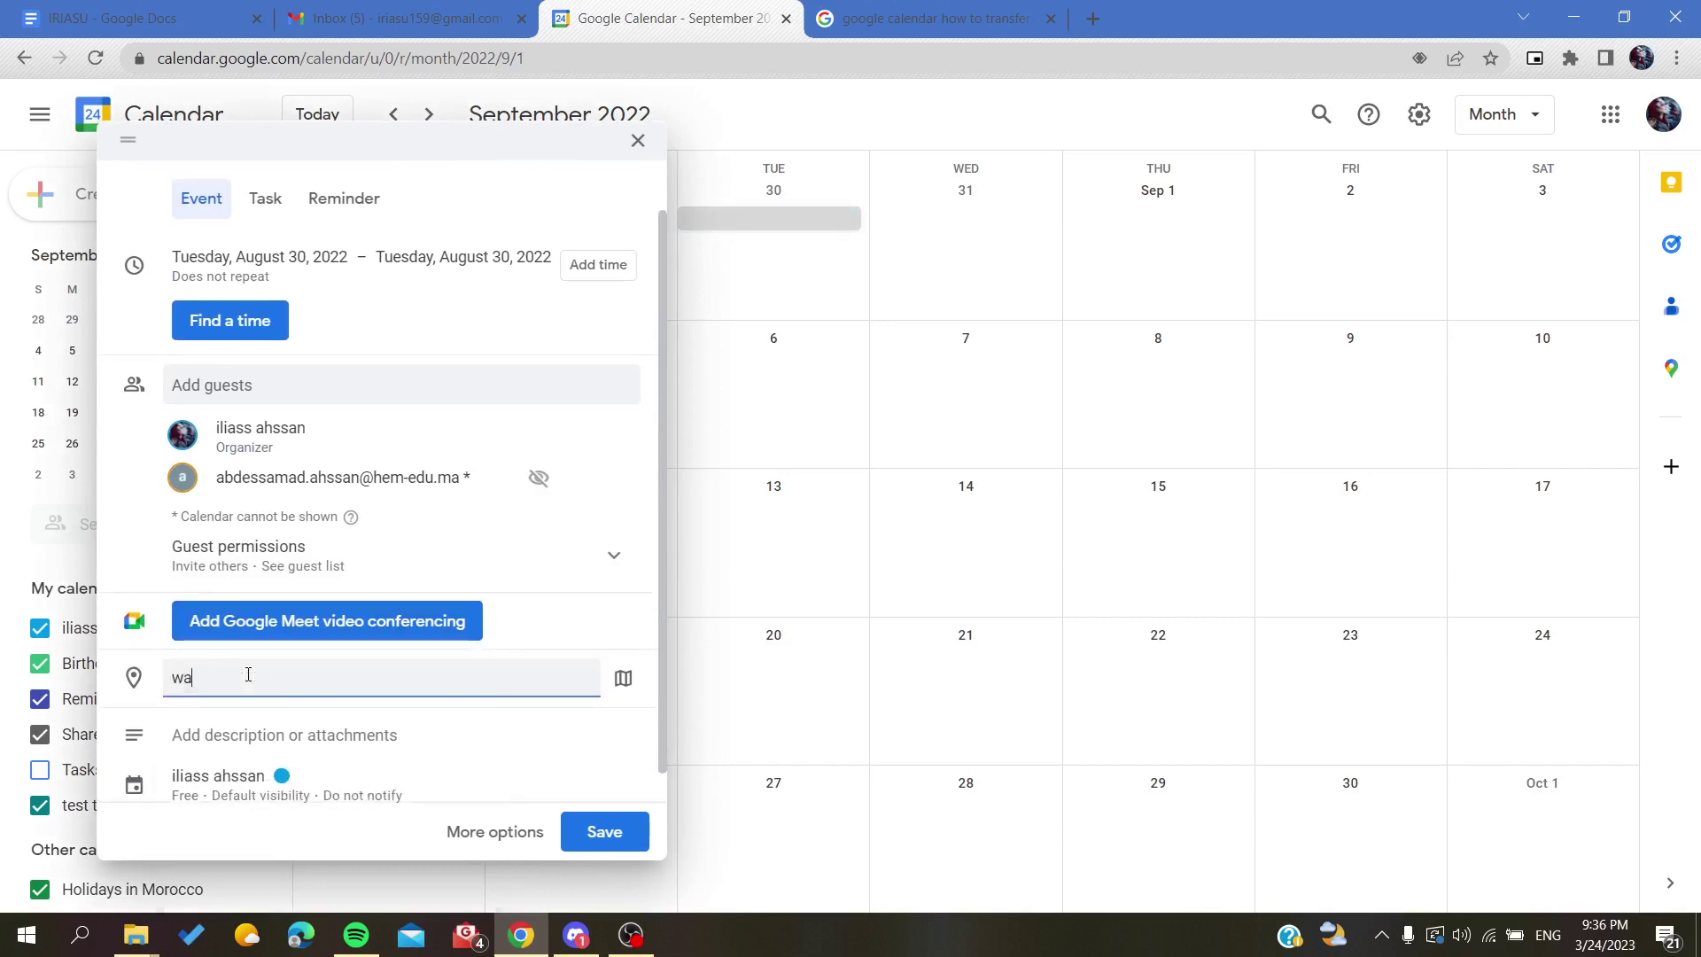
left_click(416, 724)
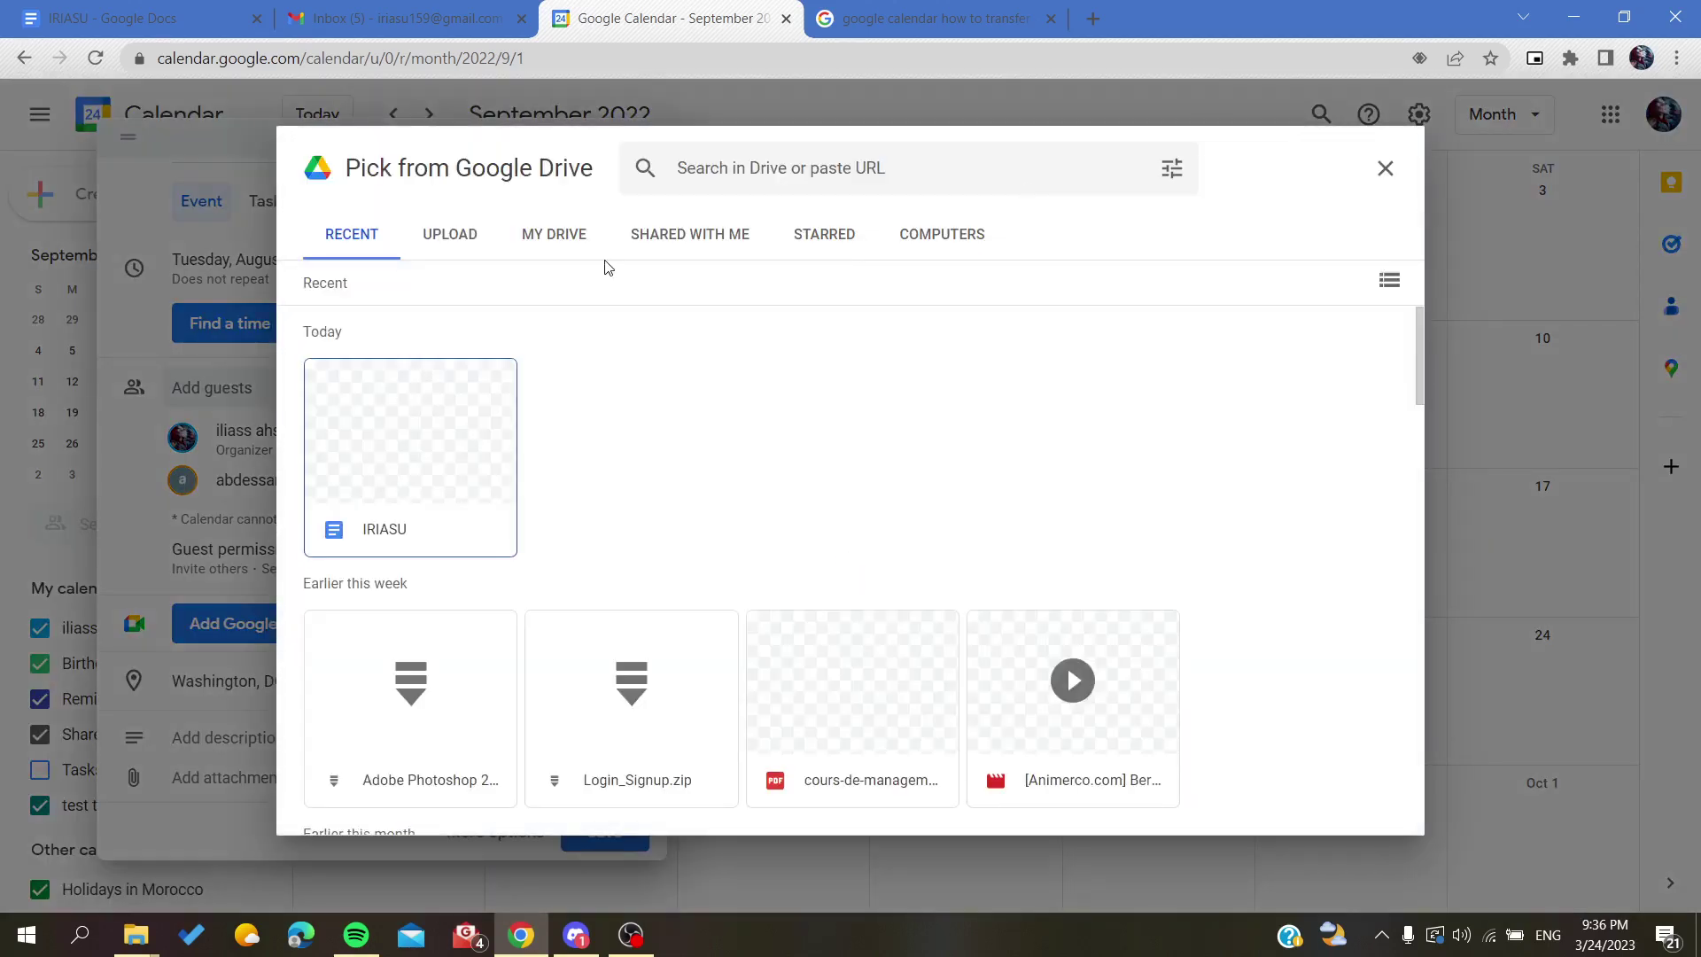
Add the description 'DEscription' to the event without attaching a Drive file.
scroll(485, 408, "down", 3)
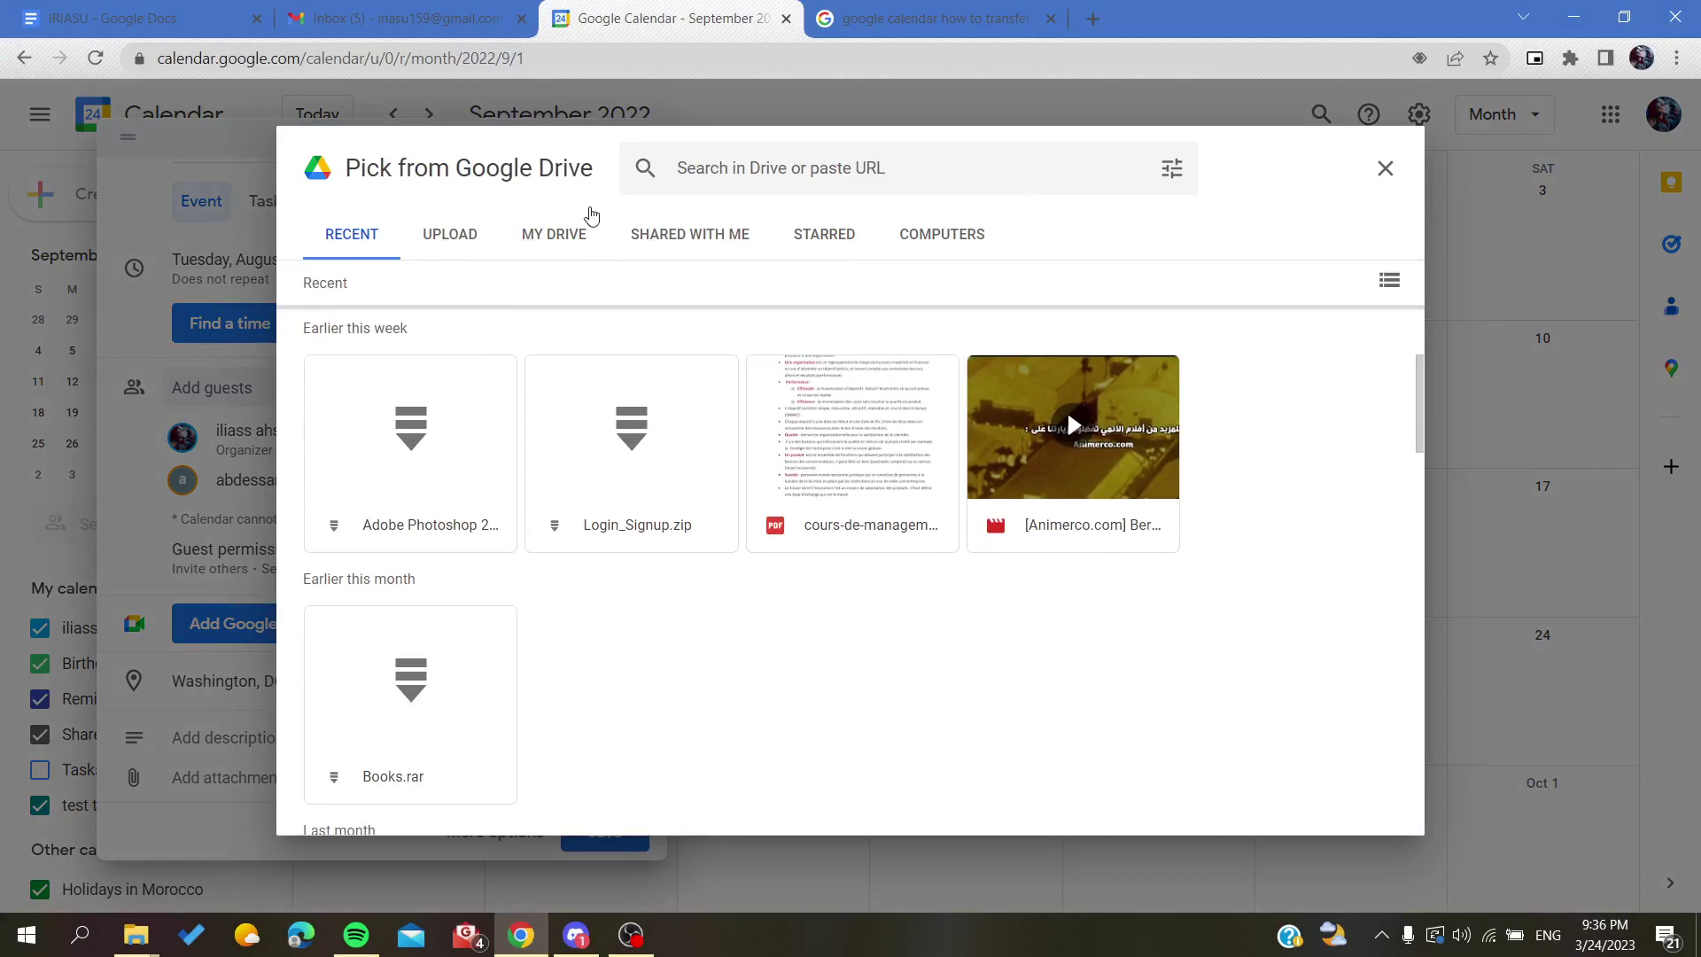
left_click(1386, 168)
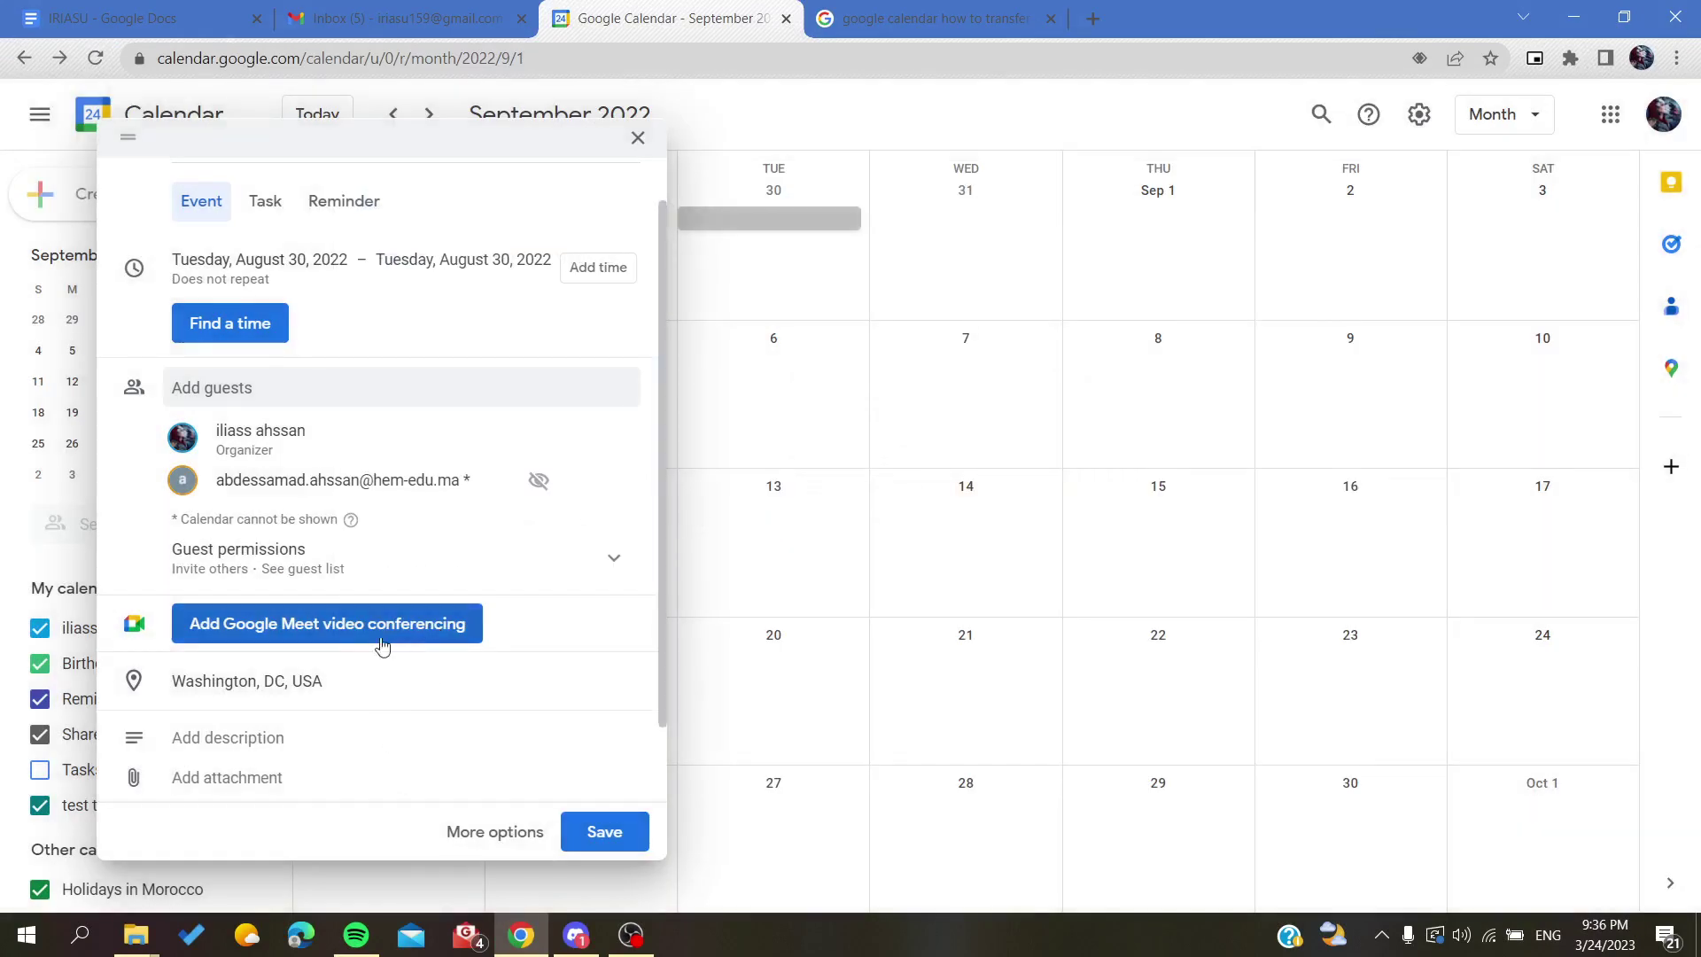
left_click(207, 751)
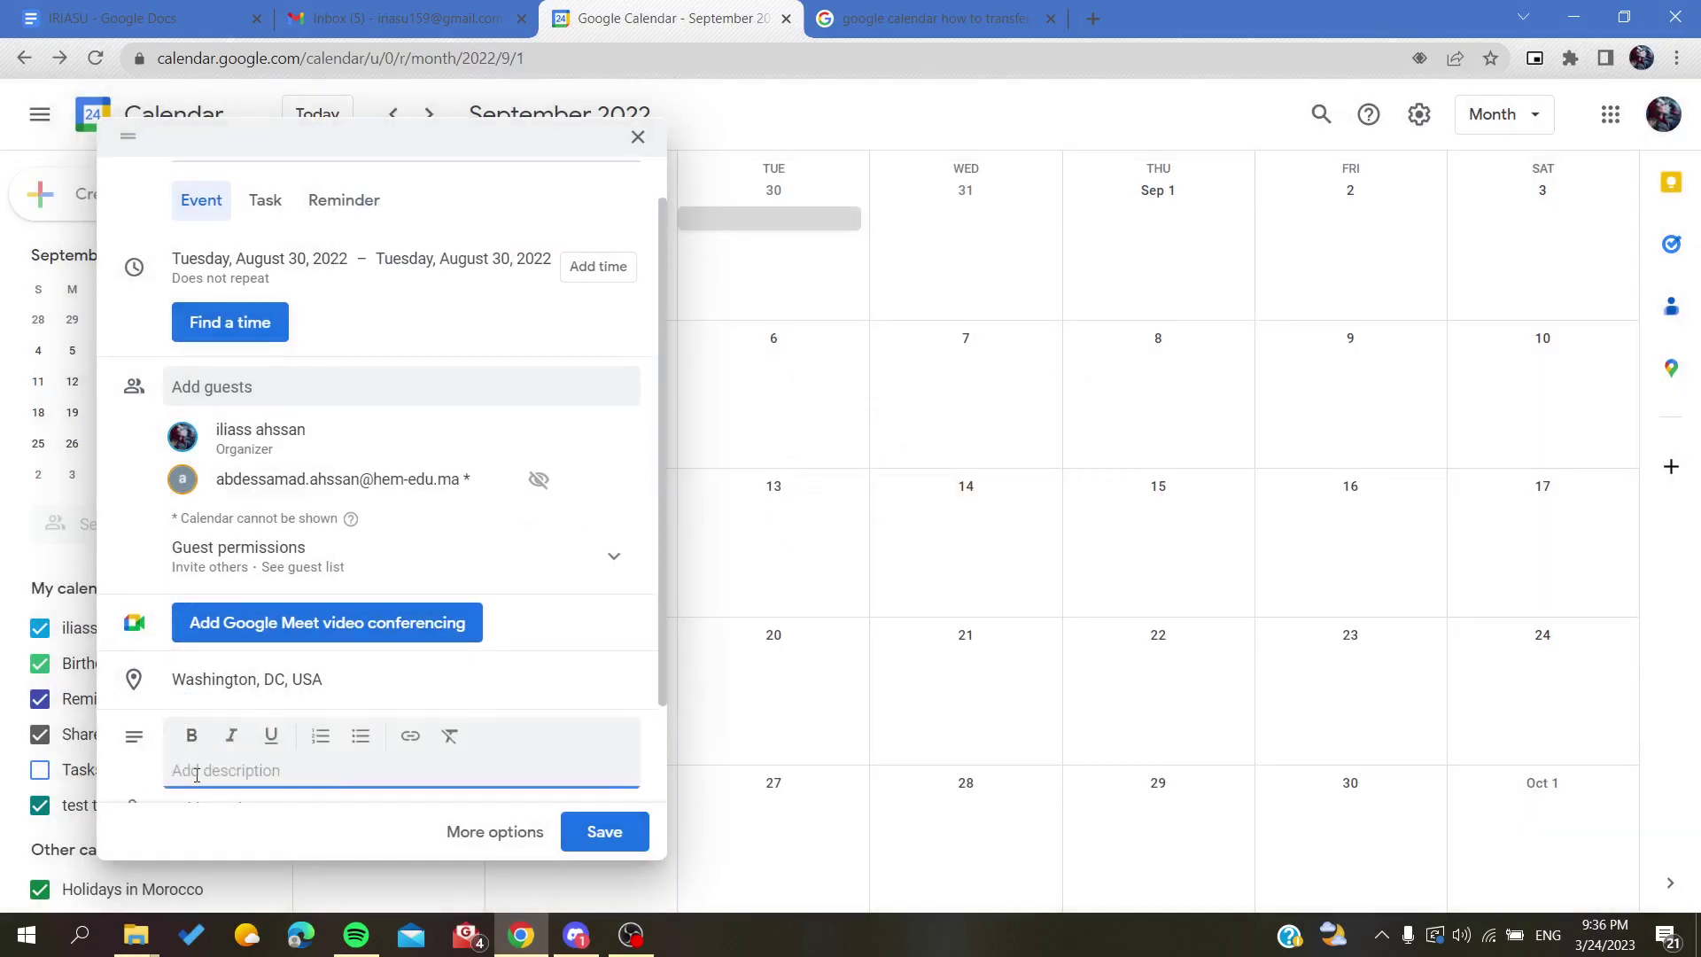
type("DEscription")
Save PROJECT MEETING with an invitation sent, then open the event's options menu.
left_click(570, 831)
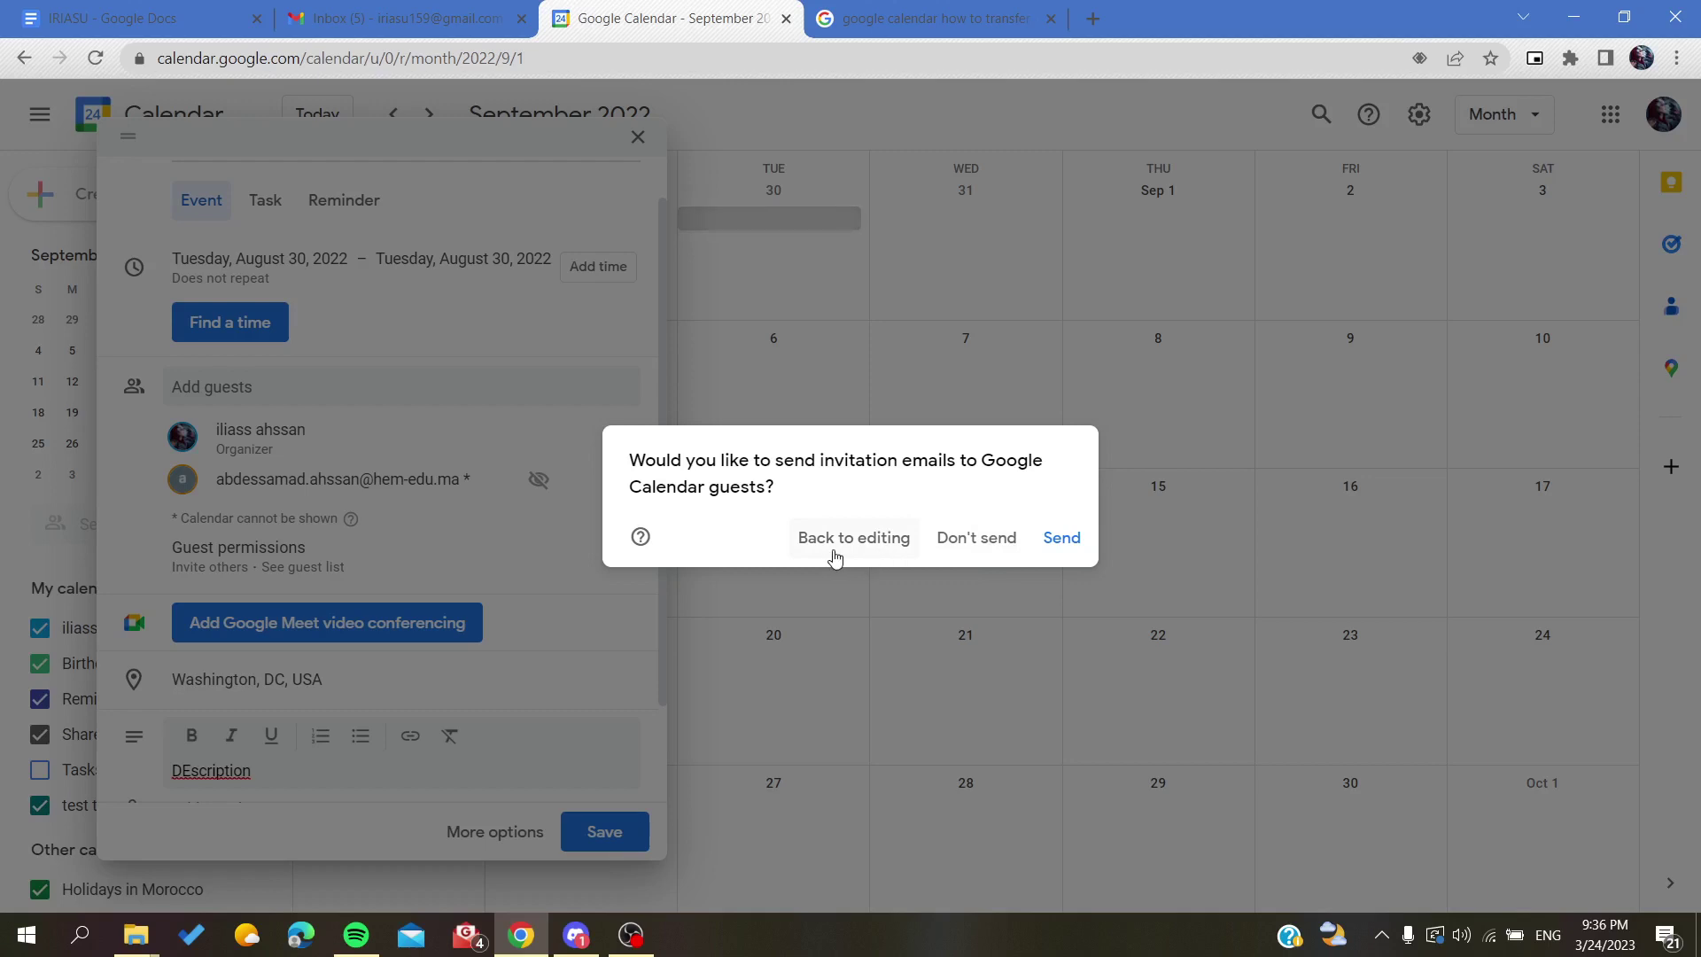
left_click(1048, 544)
left_click(732, 228)
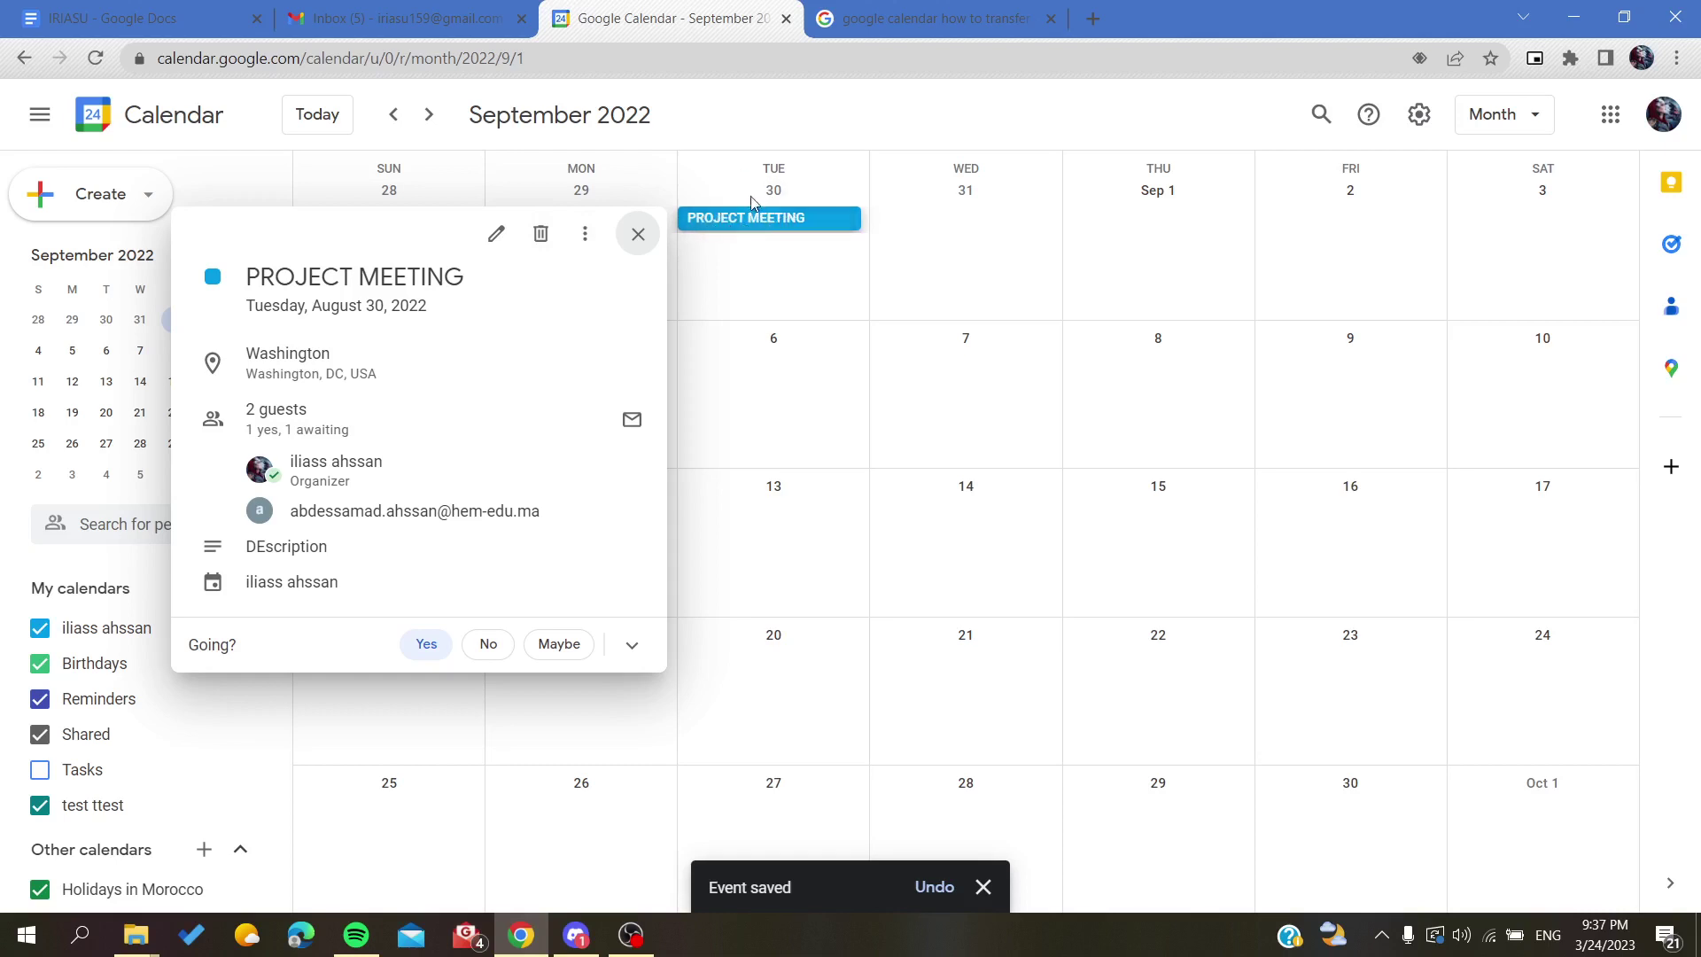
left_click(588, 236)
left_click(540, 306)
left_click(584, 237)
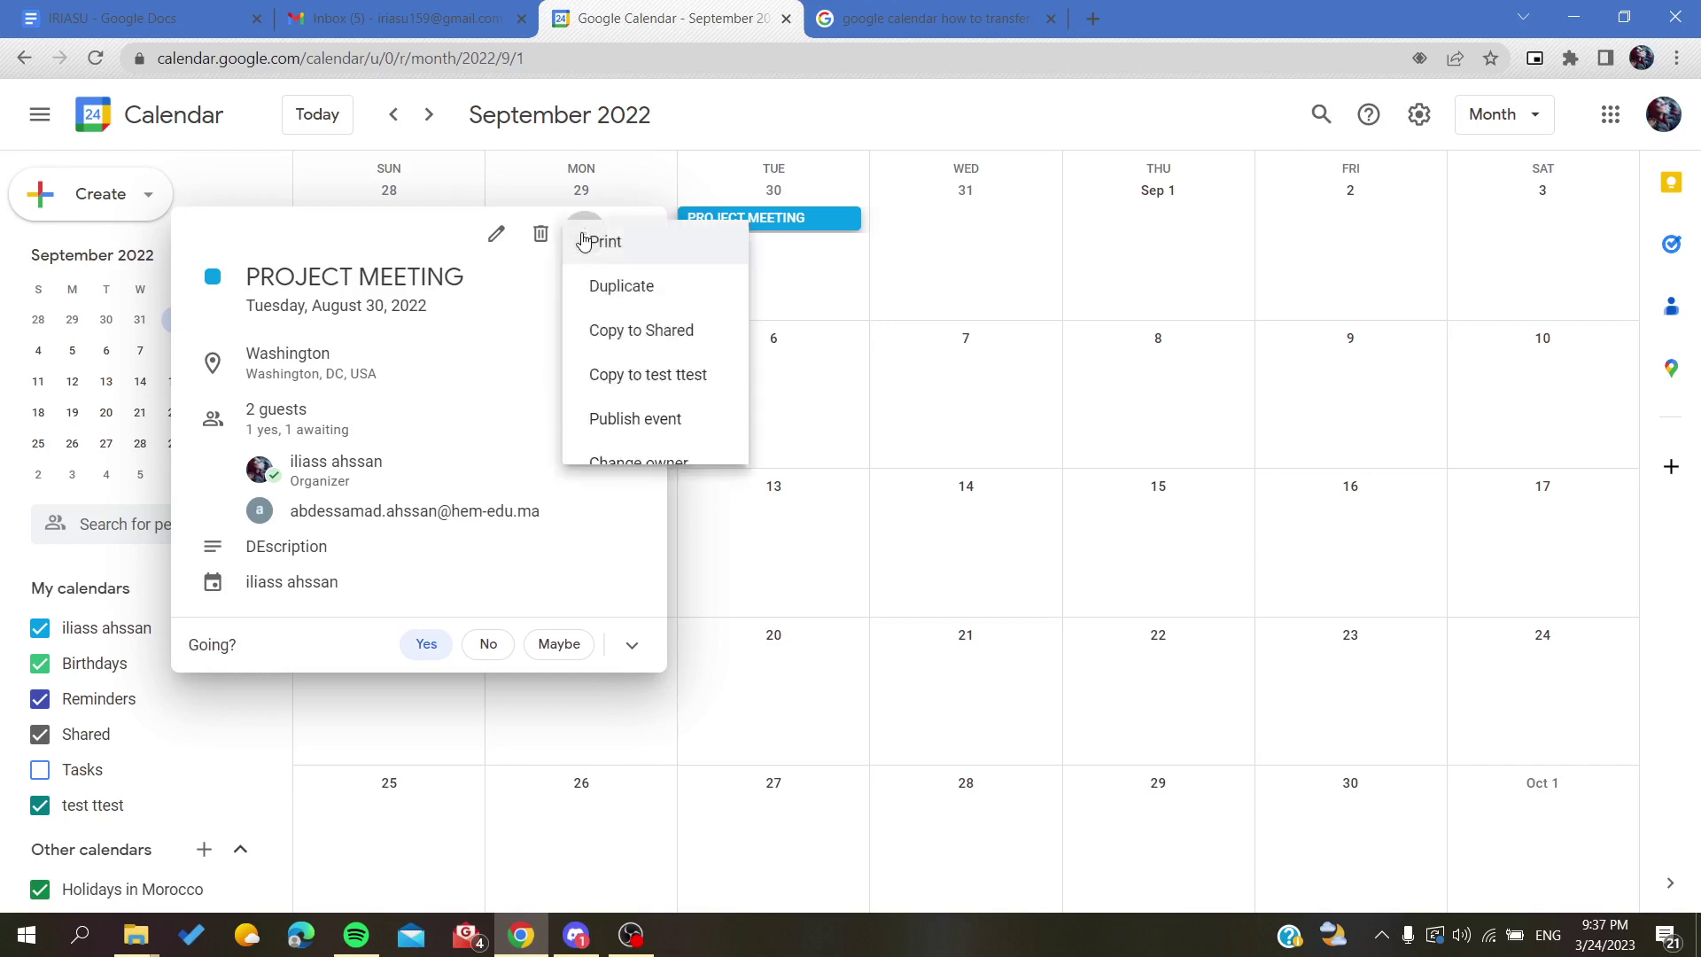
Print the event to the printevent PDF and select its title through description.
left_click(625, 255)
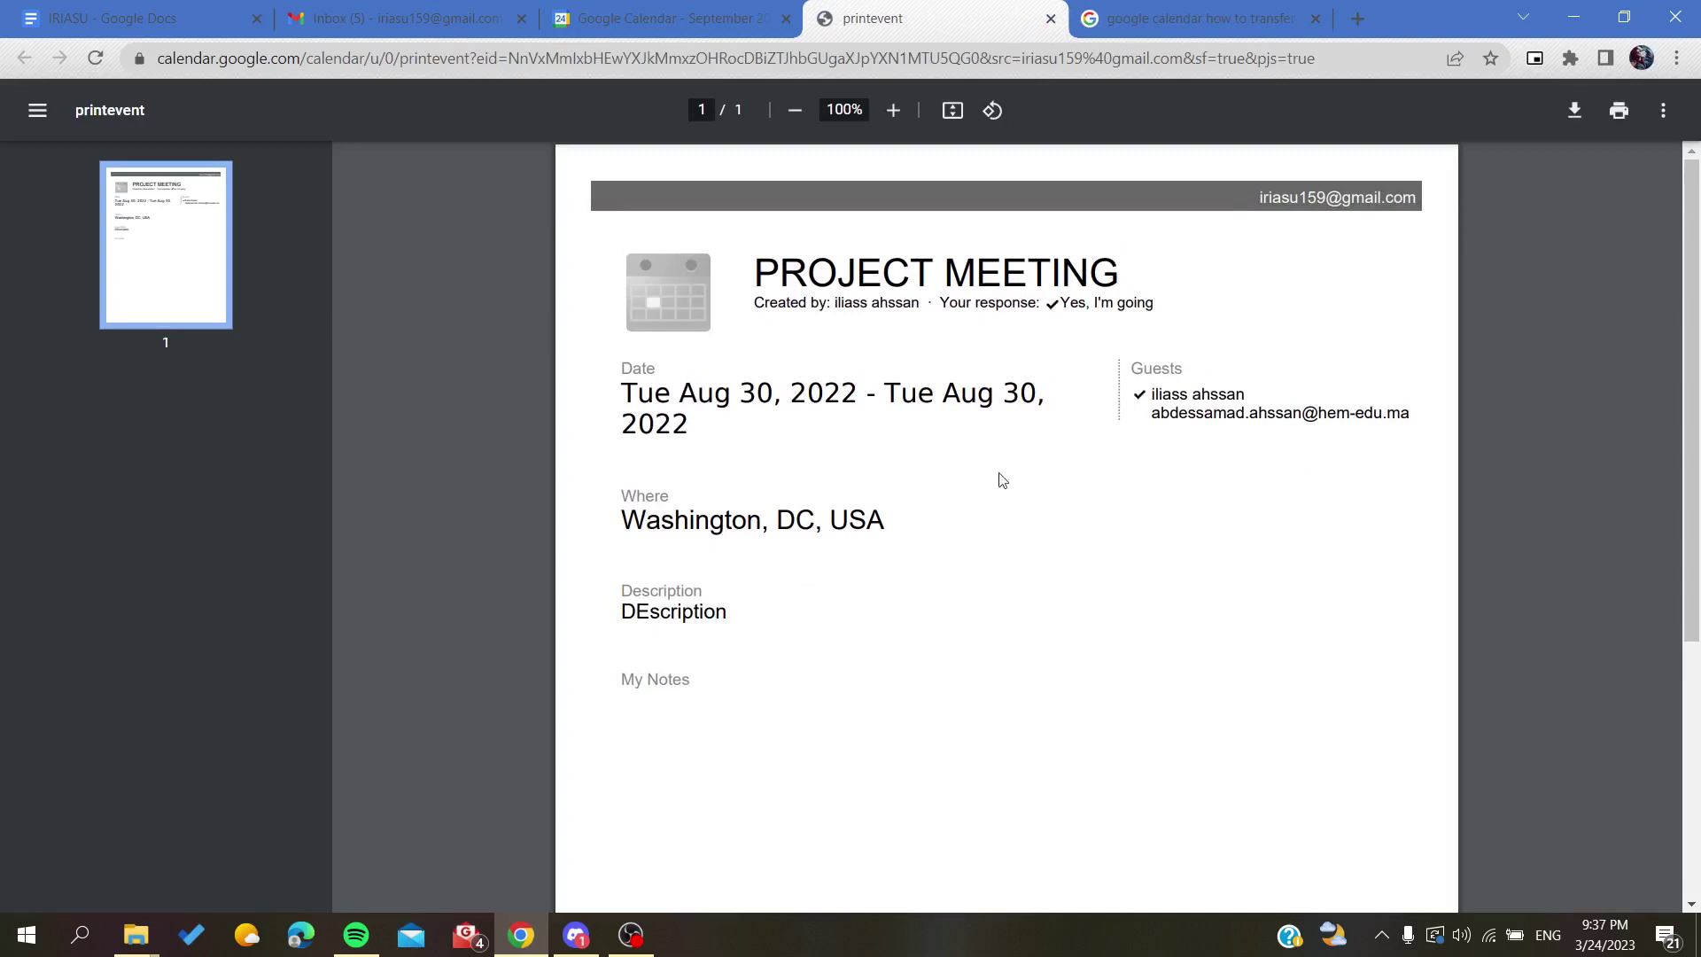
left_click_drag(765, 271, 1028, 534)
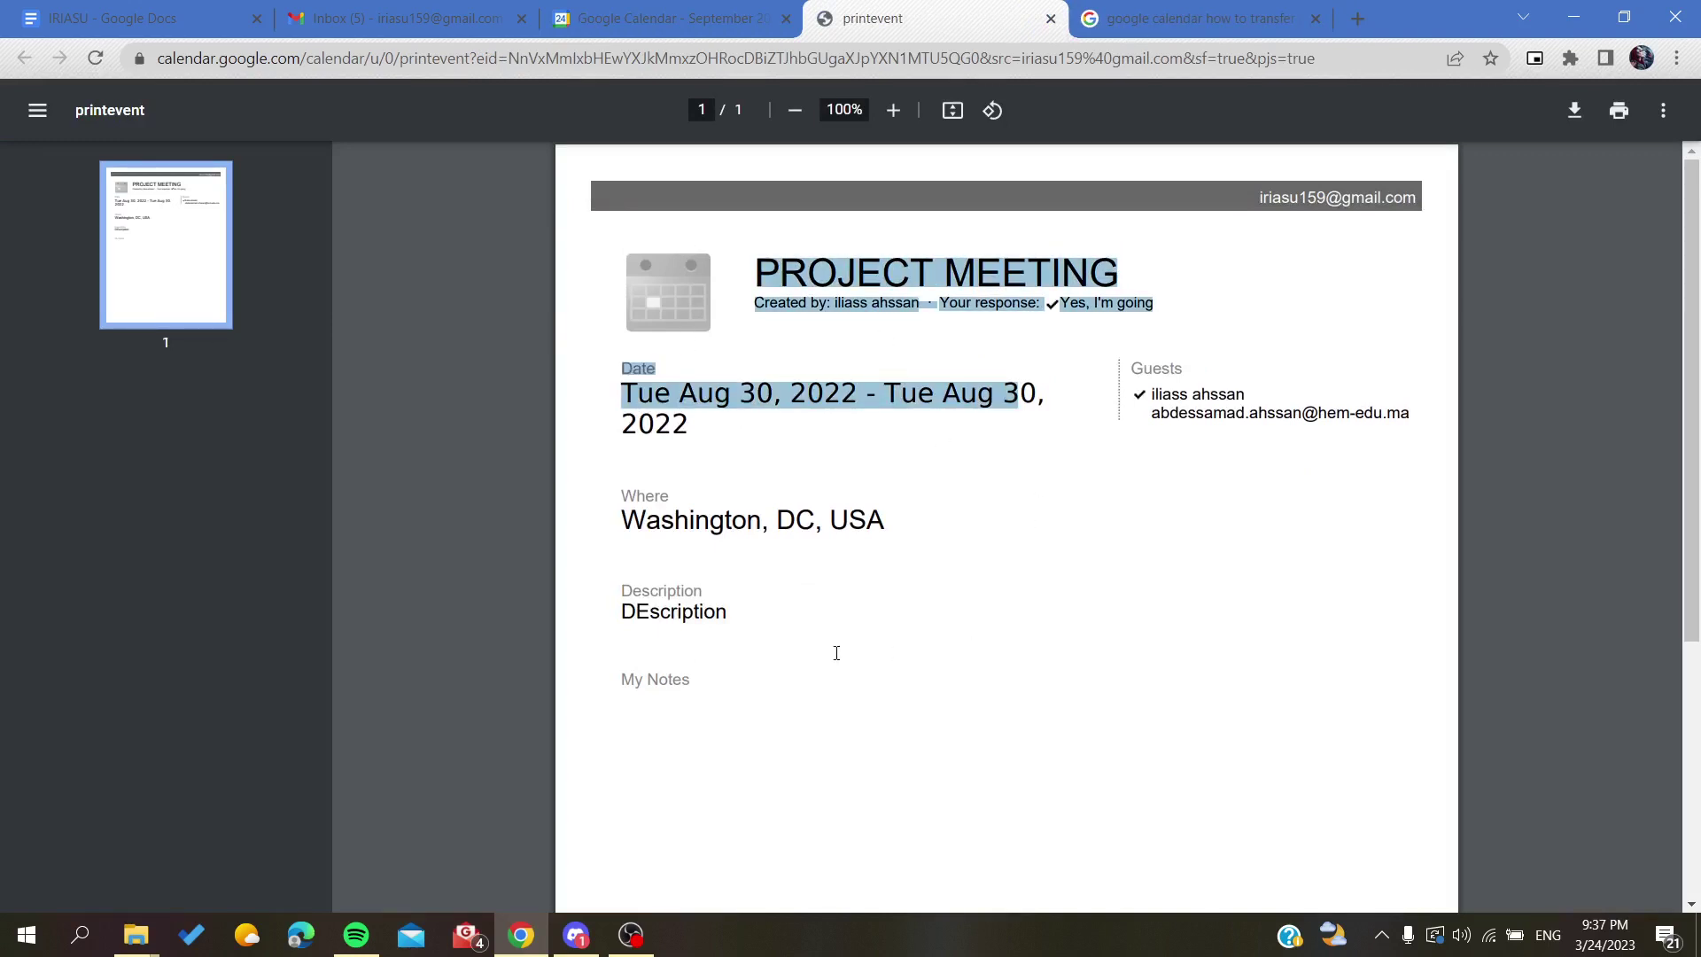
left_click_drag(837, 653, 686, 631)
left_click(838, 586)
Select the title, creator, status, guests, date, location and description, then download the PDF.
left_click_drag(753, 262, 1079, 259)
left_click_drag(754, 303, 946, 300)
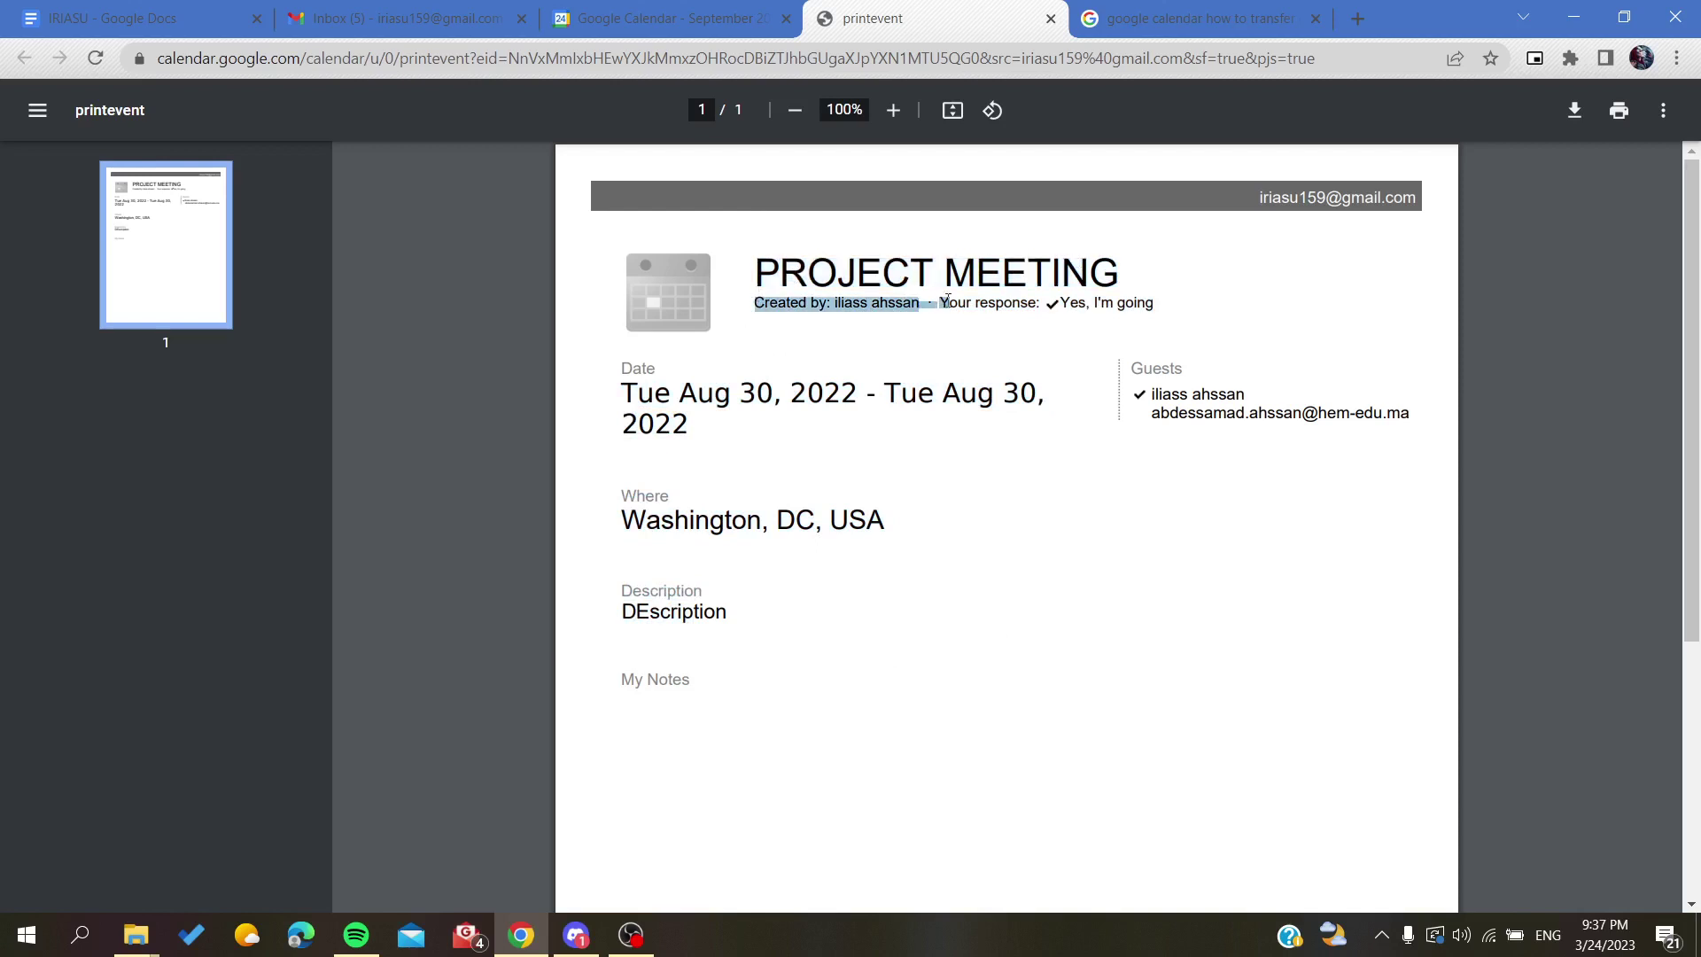
left_click_drag(1078, 303, 1205, 332)
left_click_drag(1126, 396, 1263, 429)
left_click_drag(656, 393, 733, 657)
left_click(905, 569)
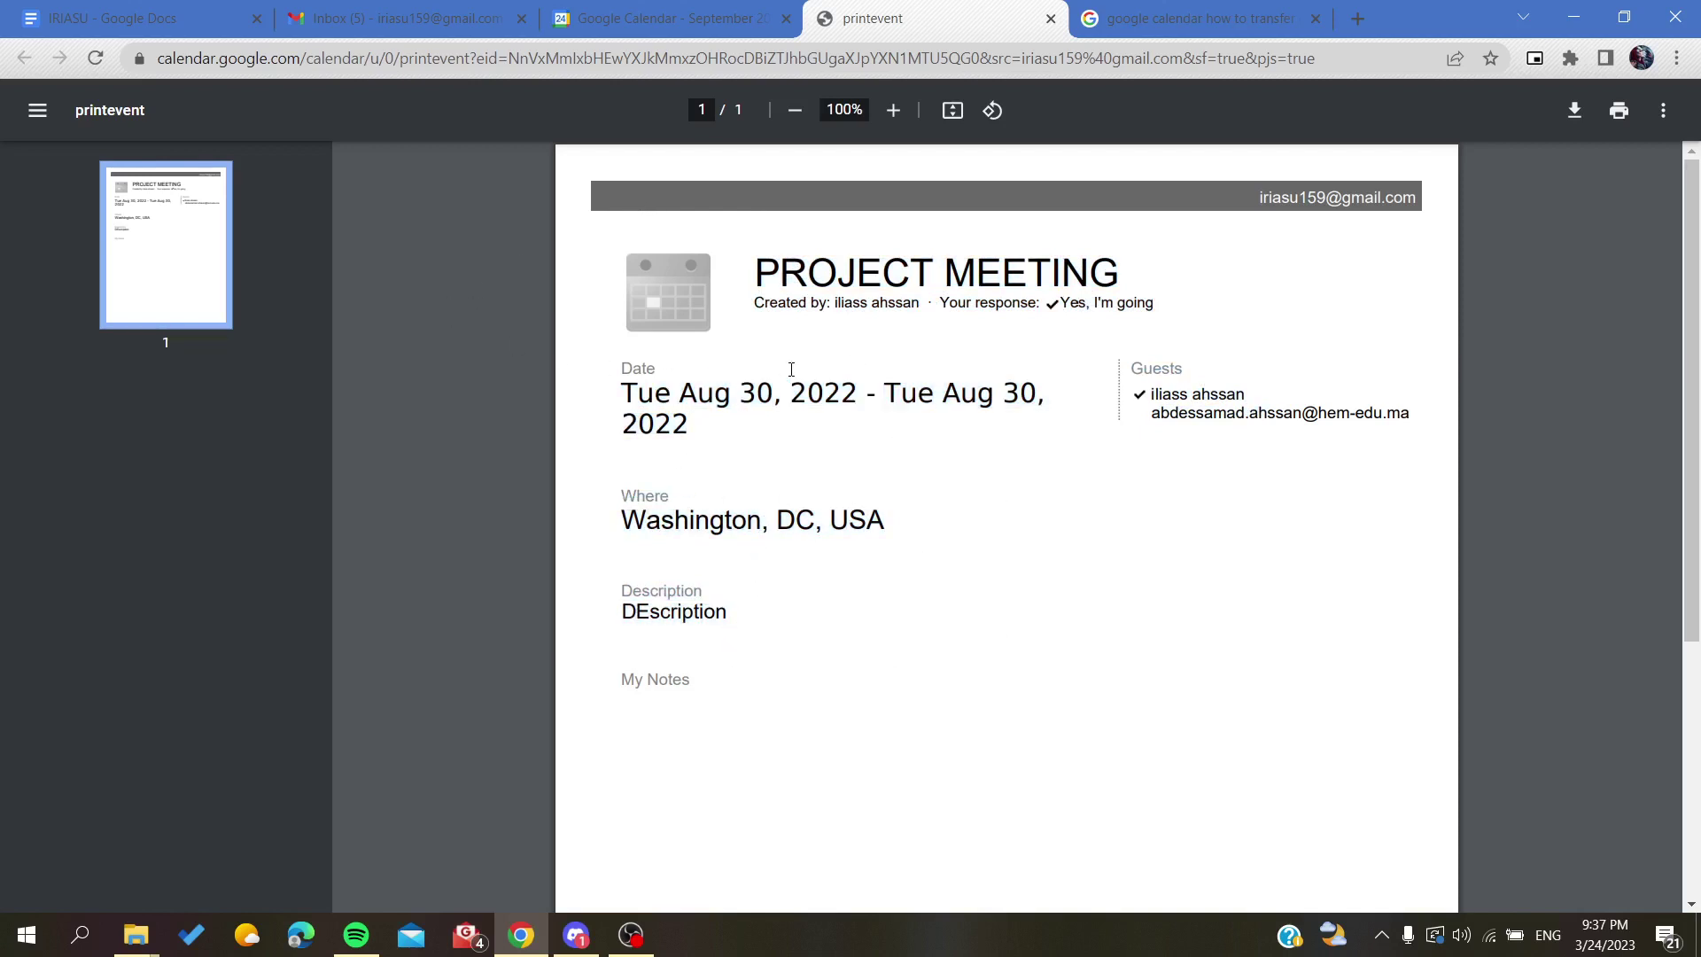
left_click(1571, 127)
Open the print settings with More settings and set the paper size to A5.
left_click(1617, 123)
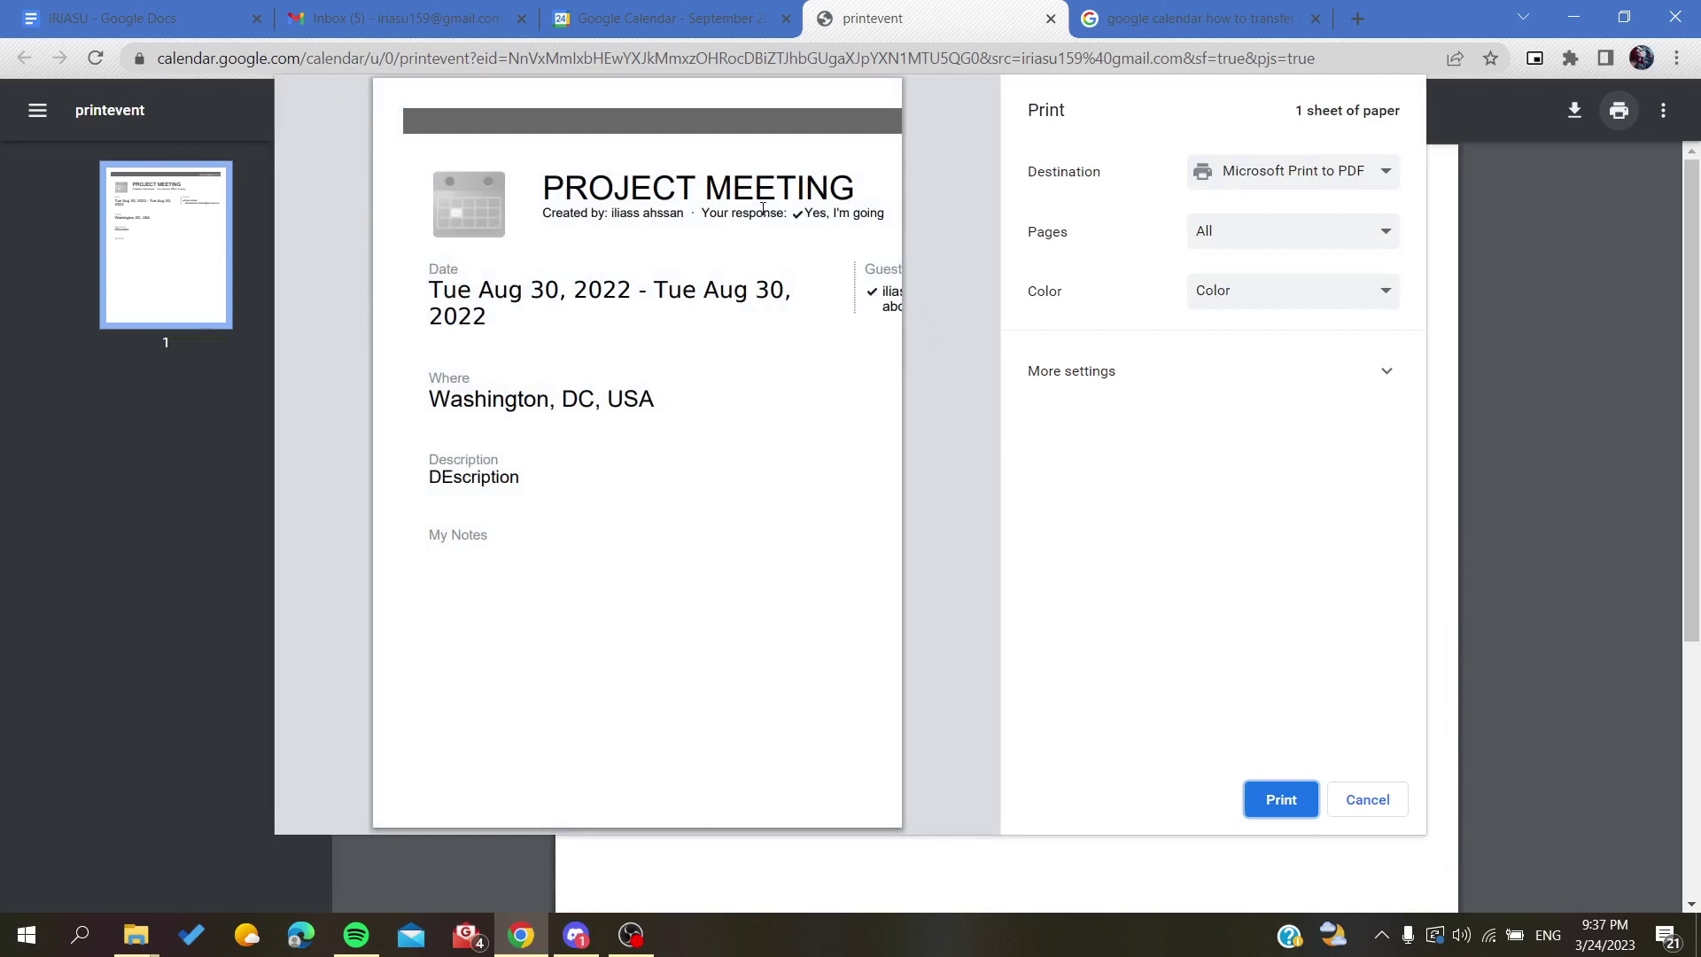
left_click(1057, 403)
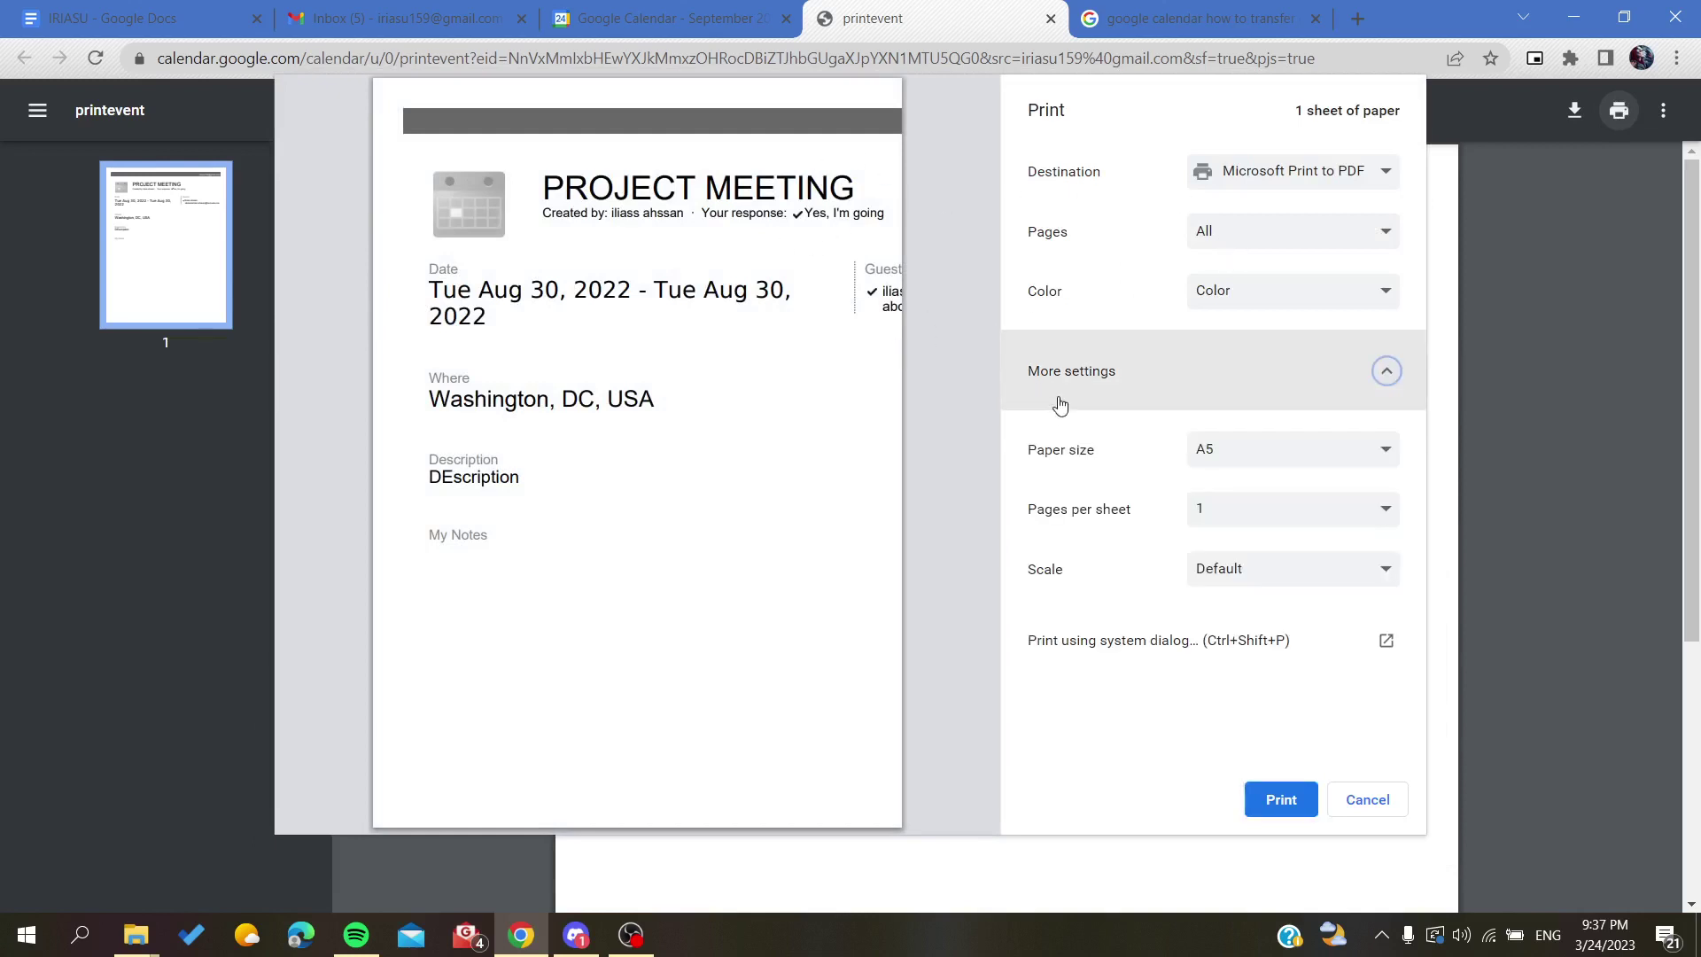
left_click(1267, 456)
left_click(1226, 584)
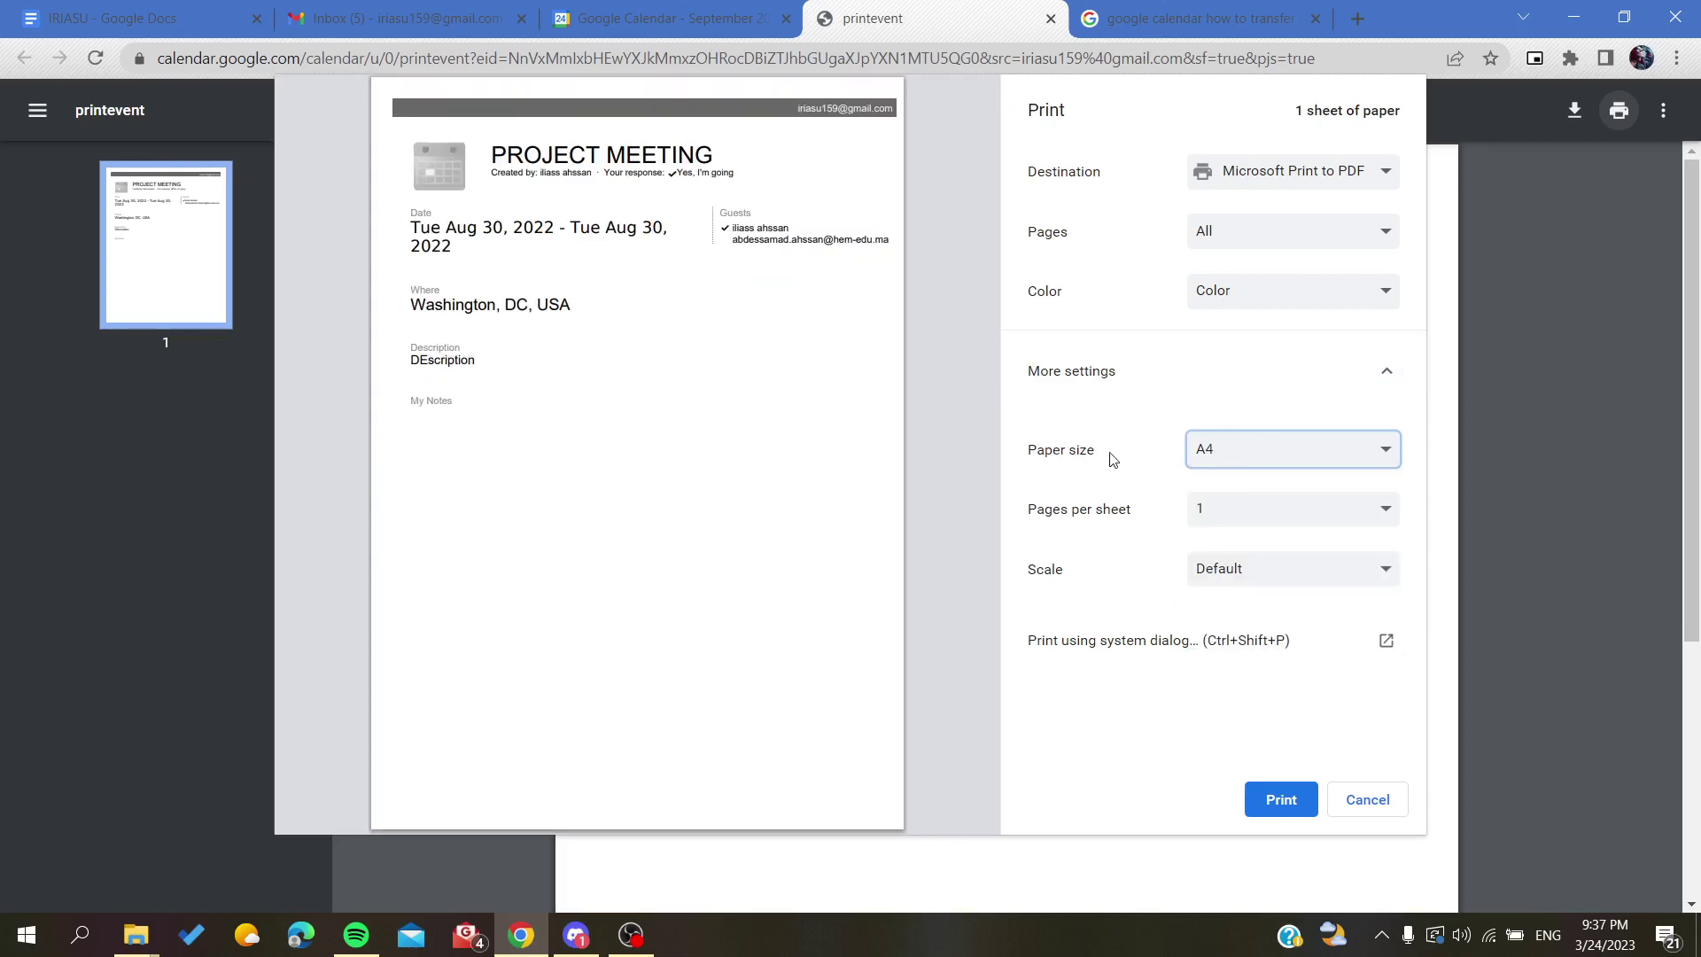
left_click(1240, 456)
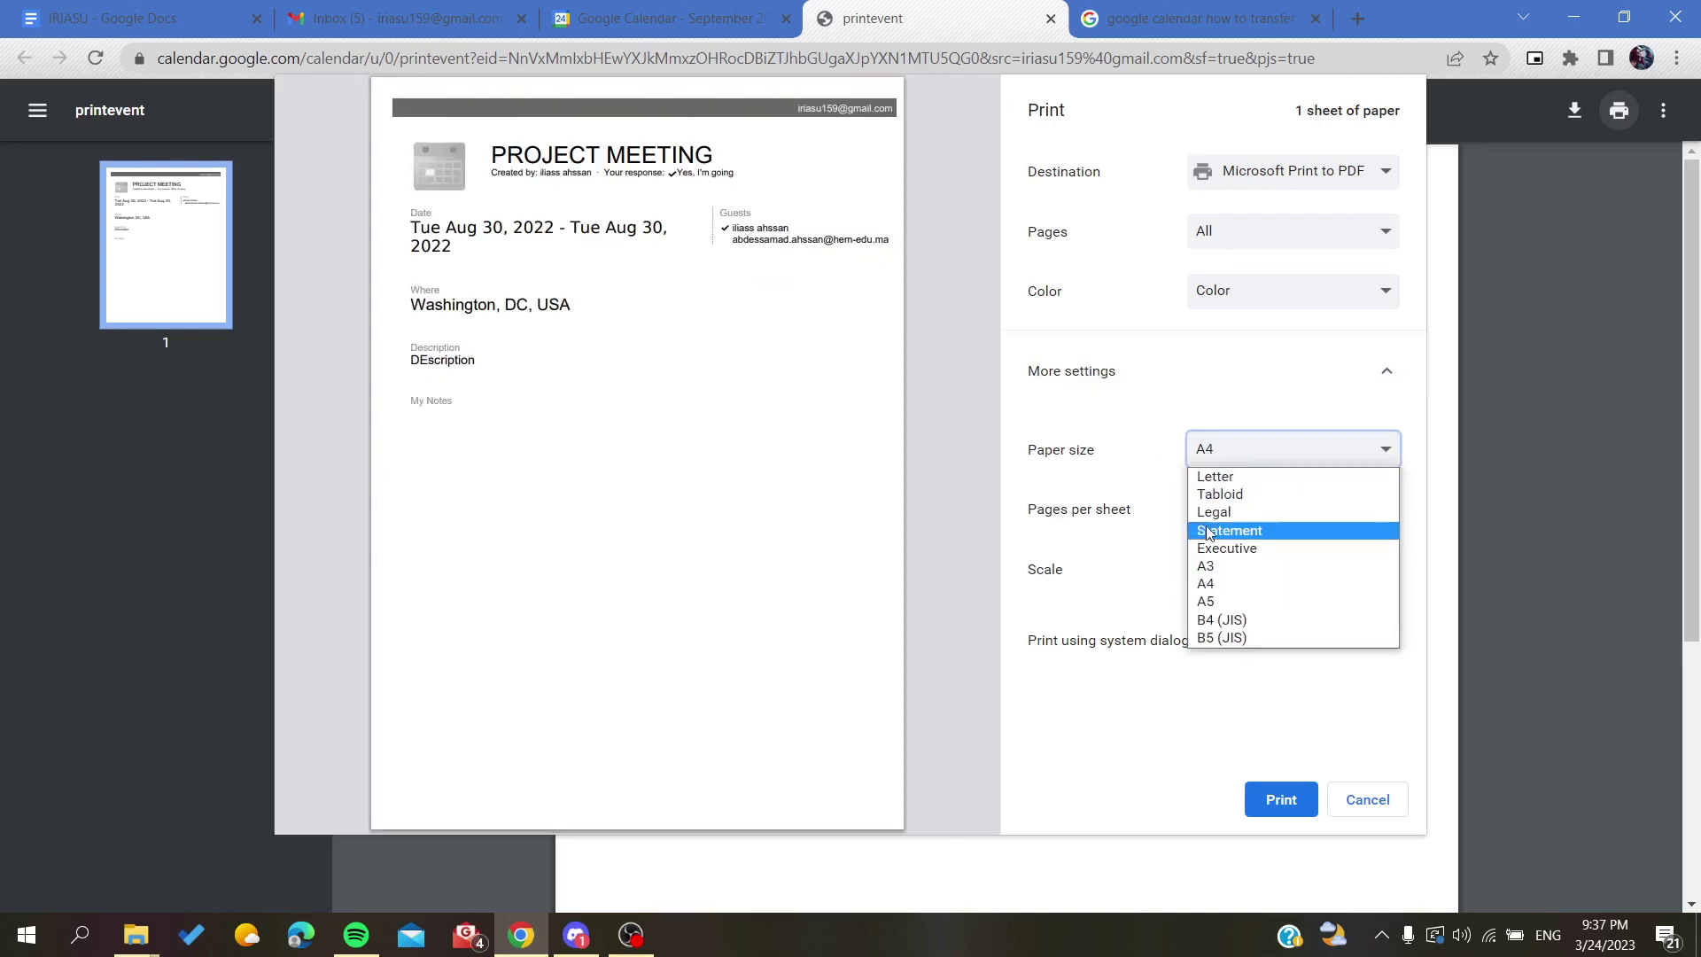
left_click(1212, 611)
Set the print scale to Fit to paper.
left_click(1212, 581)
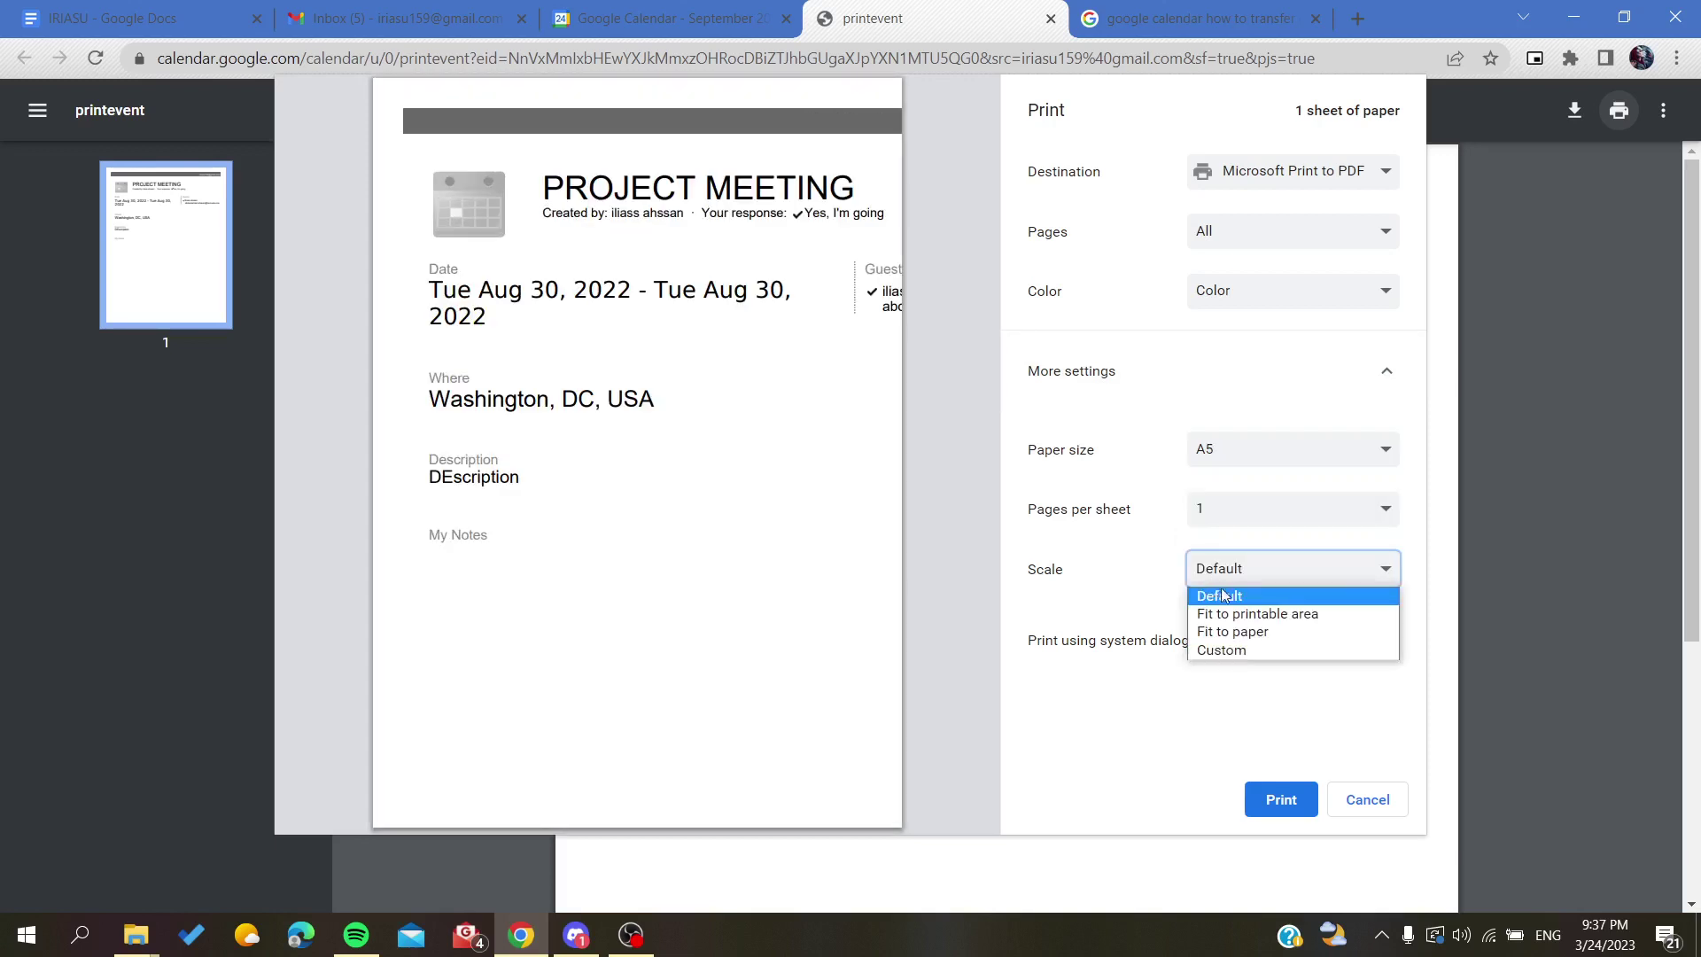
left_click(1251, 615)
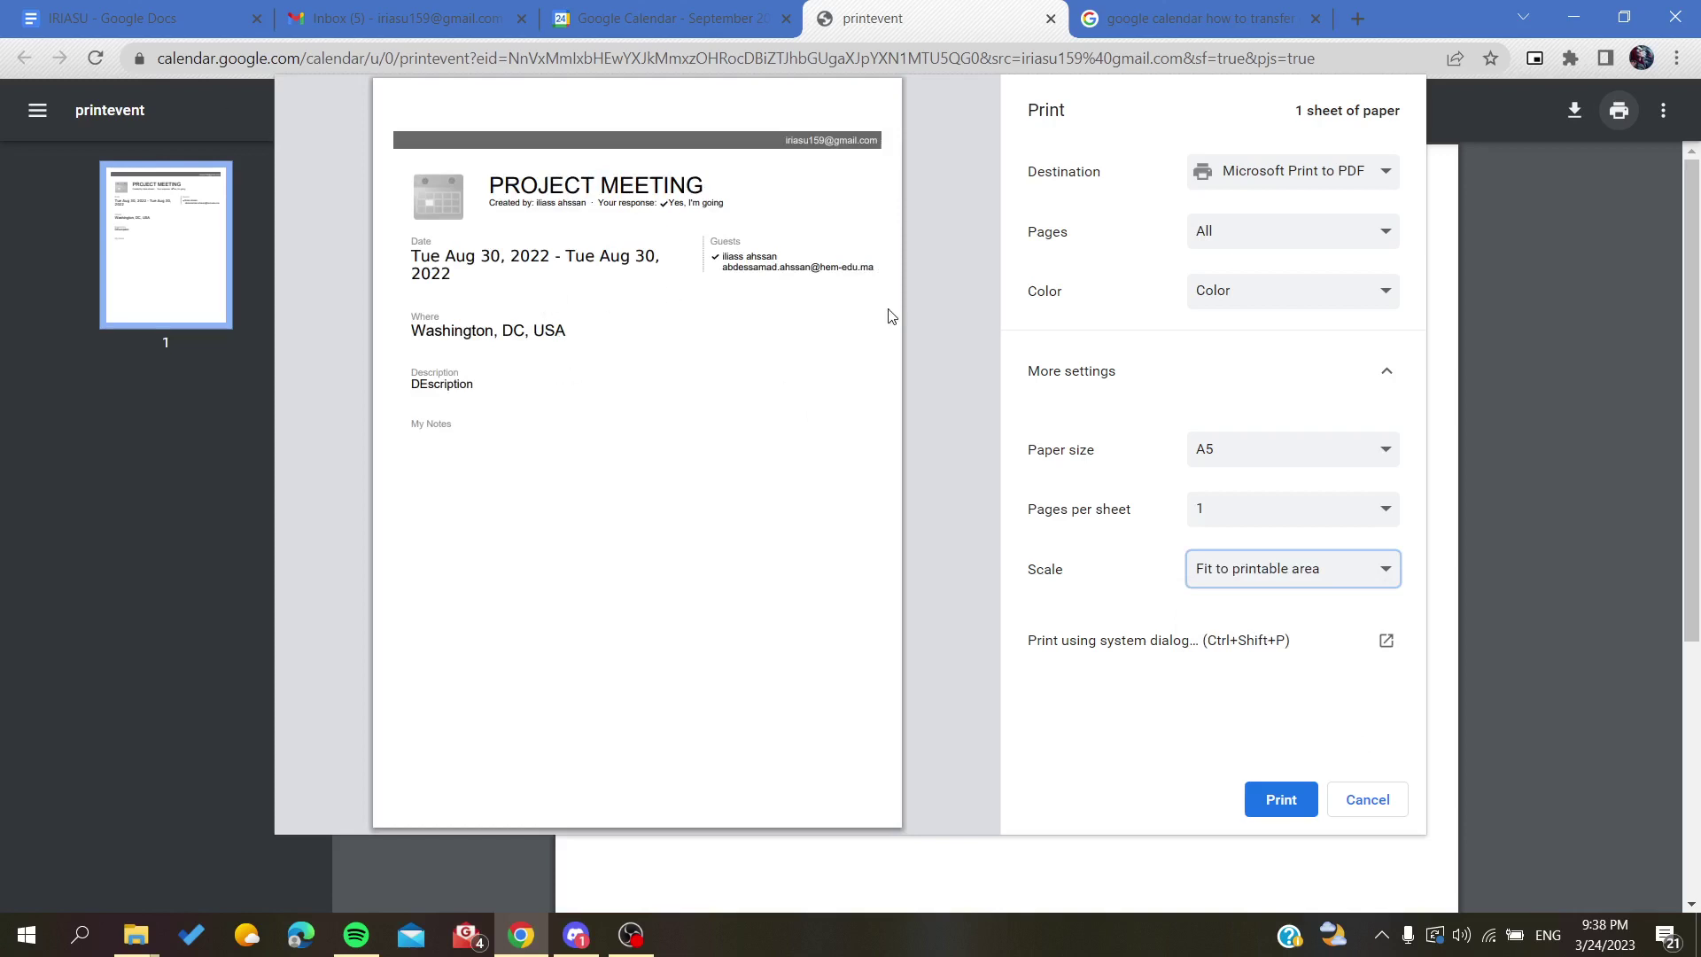
left_click(1289, 582)
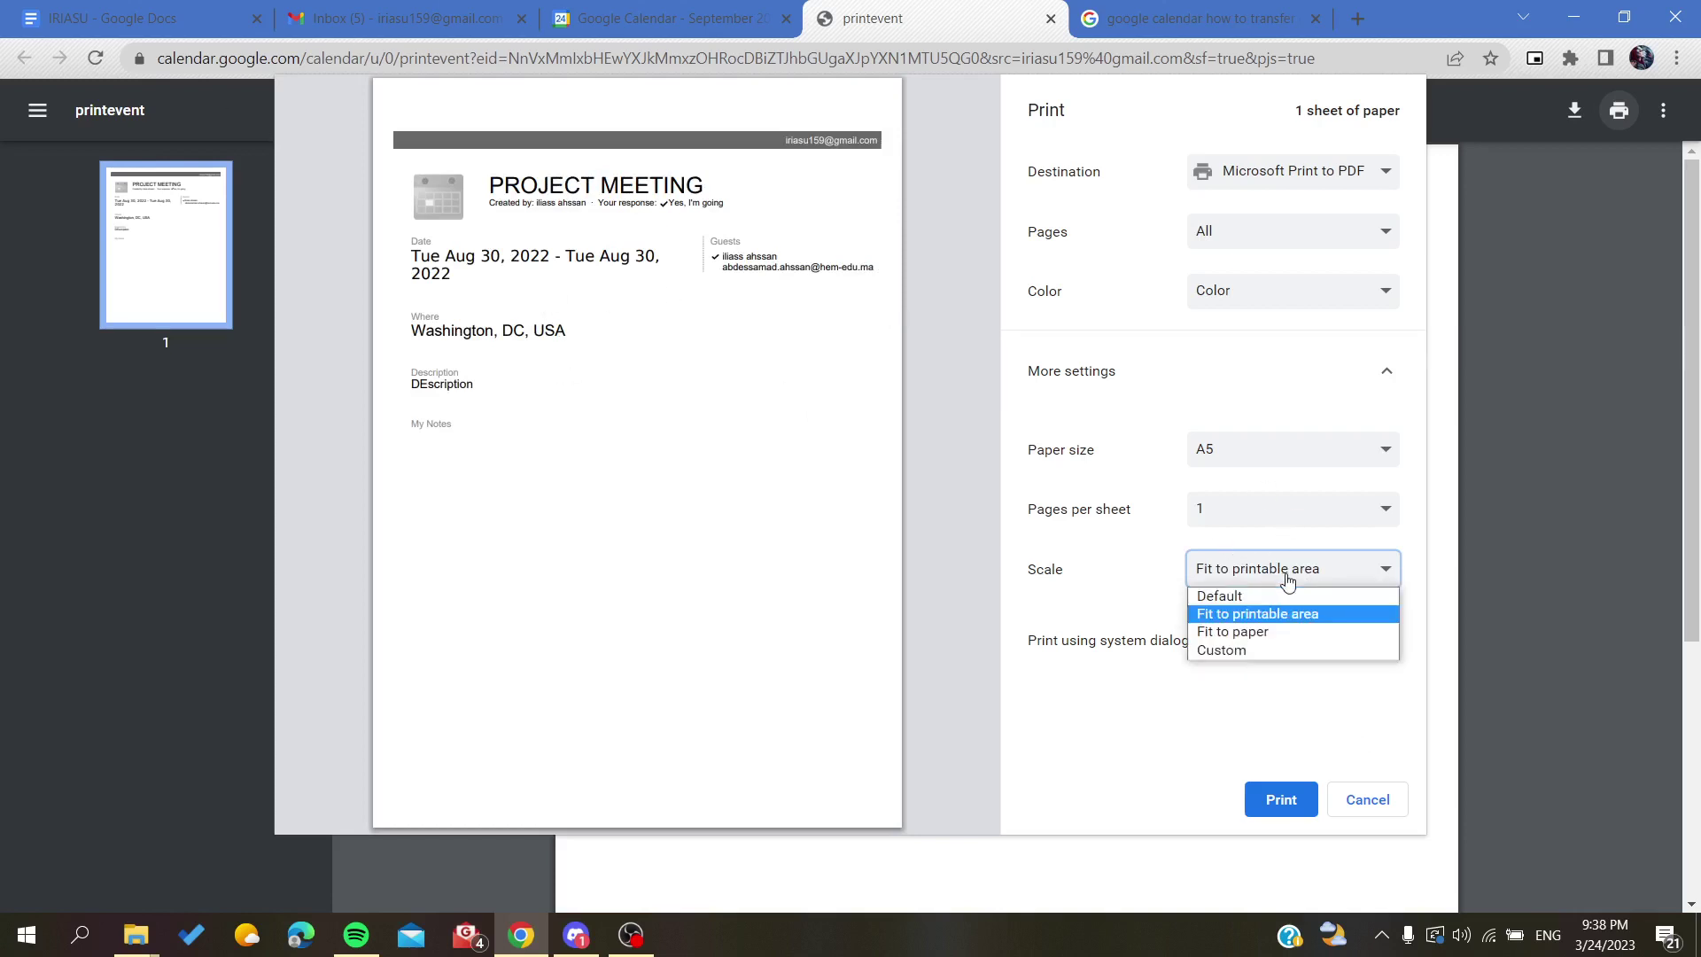
left_click(1287, 580)
left_click(1200, 571)
left_click(1221, 631)
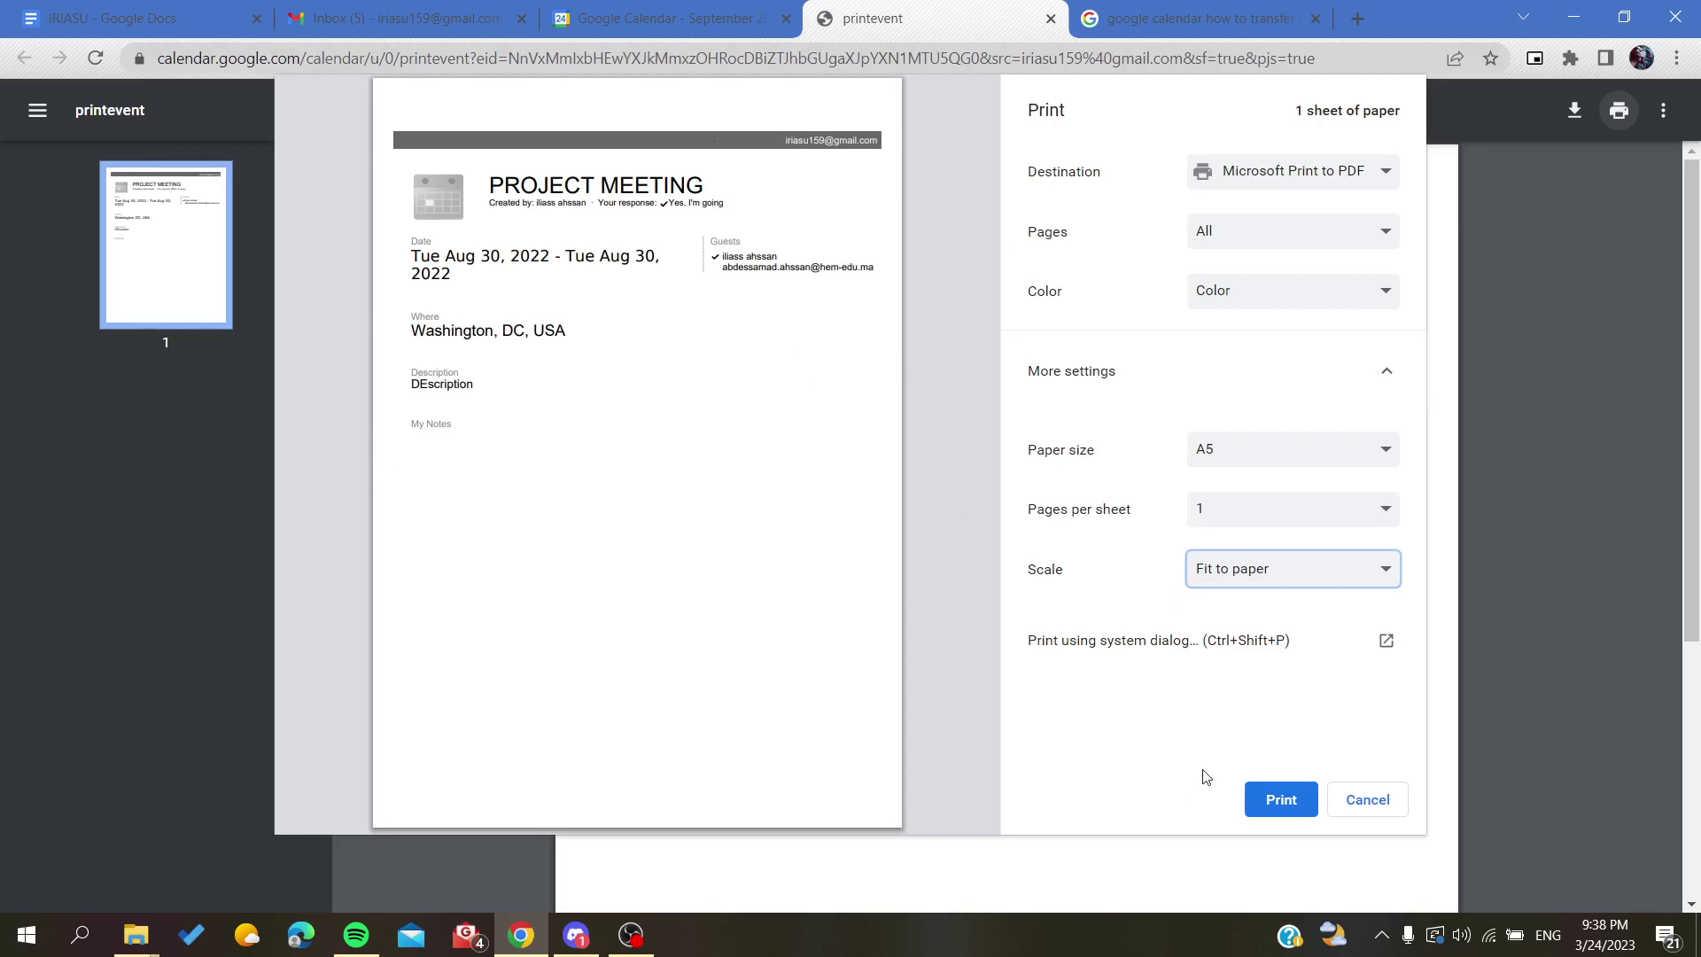
Cancel printing, close the printevent tab and the event popup.
left_click(1376, 808)
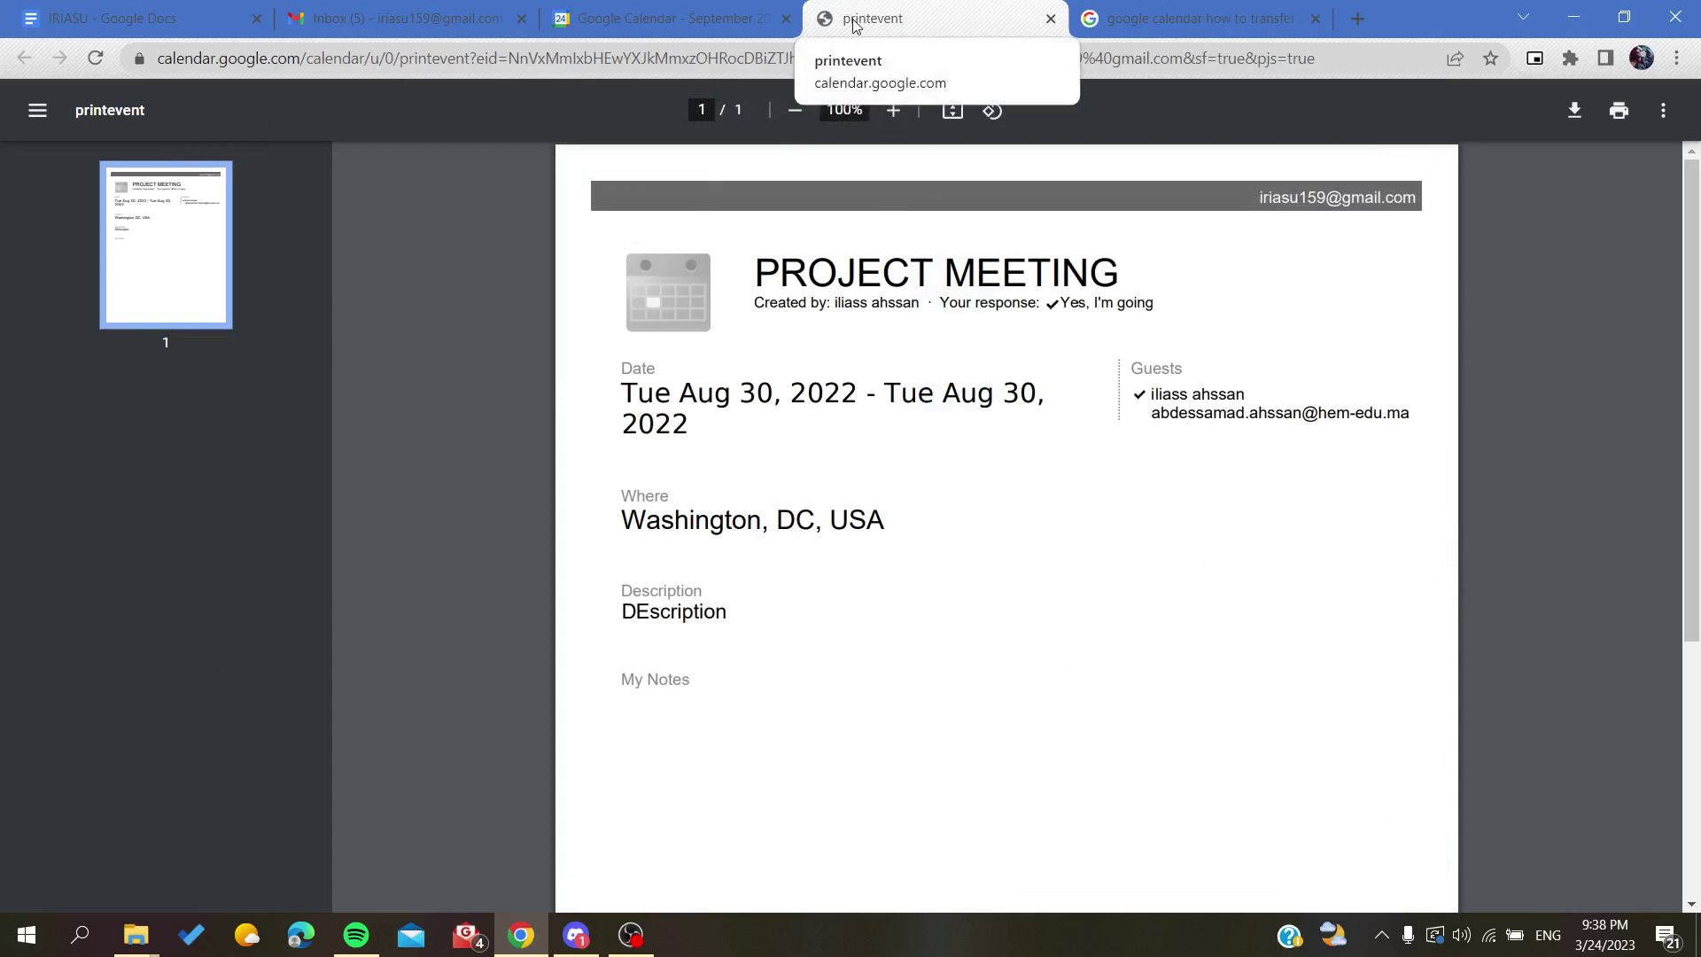
key("ctrl+w")
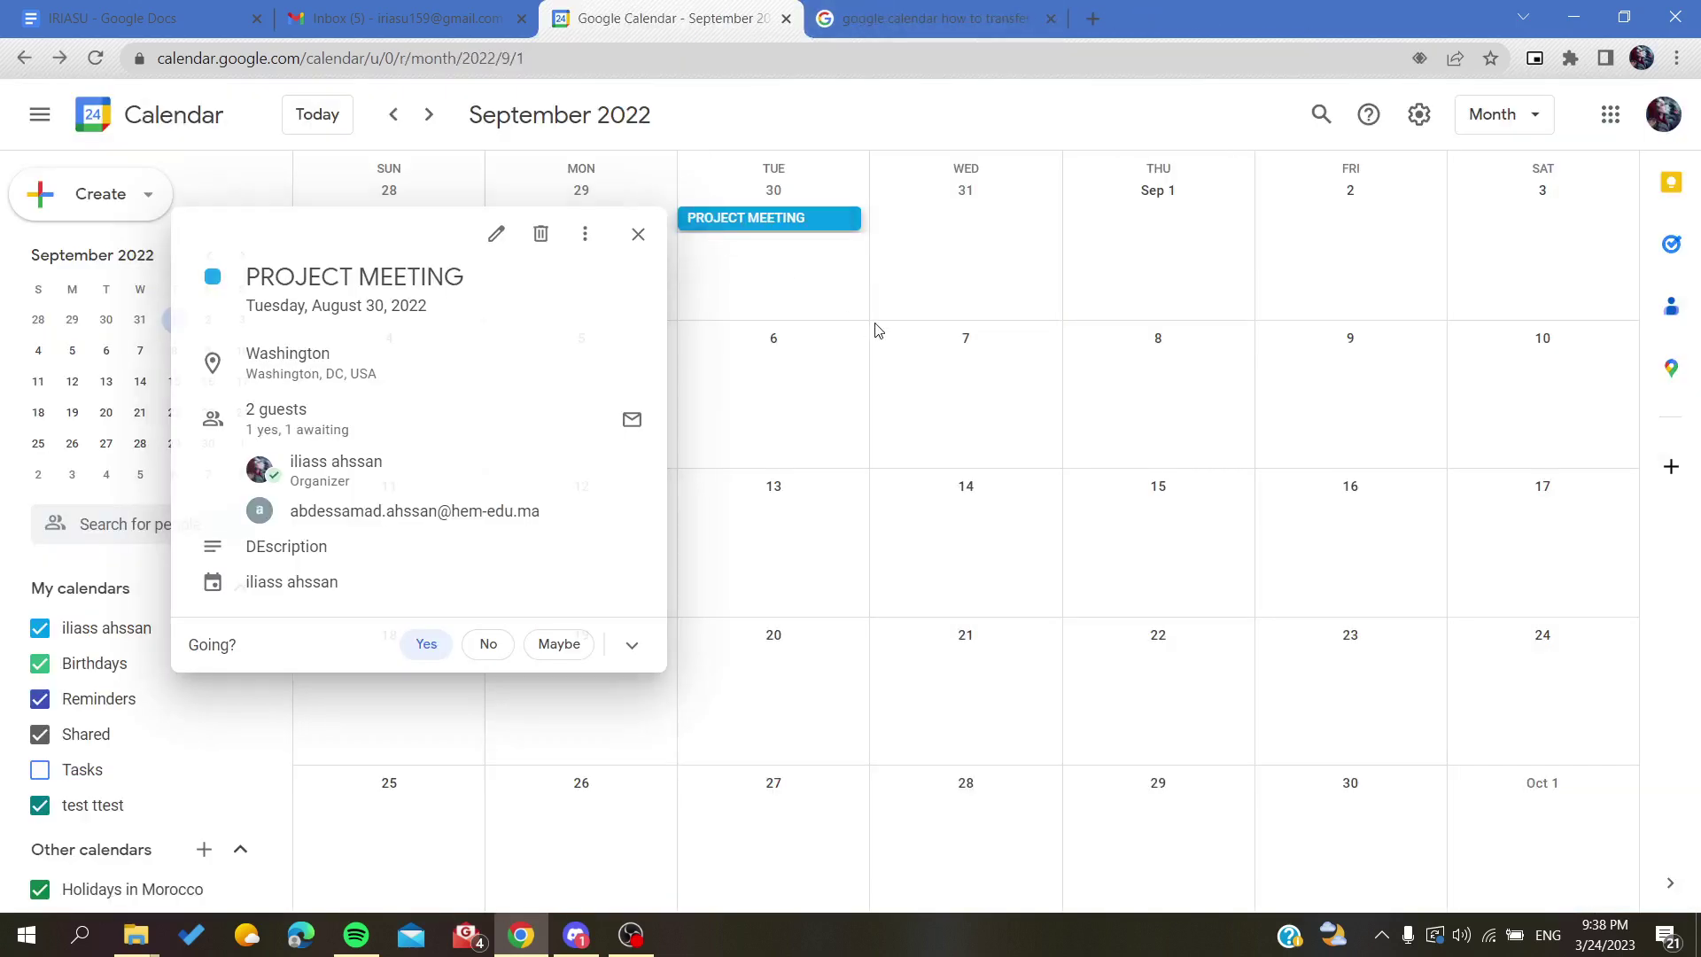
left_click(876, 330)
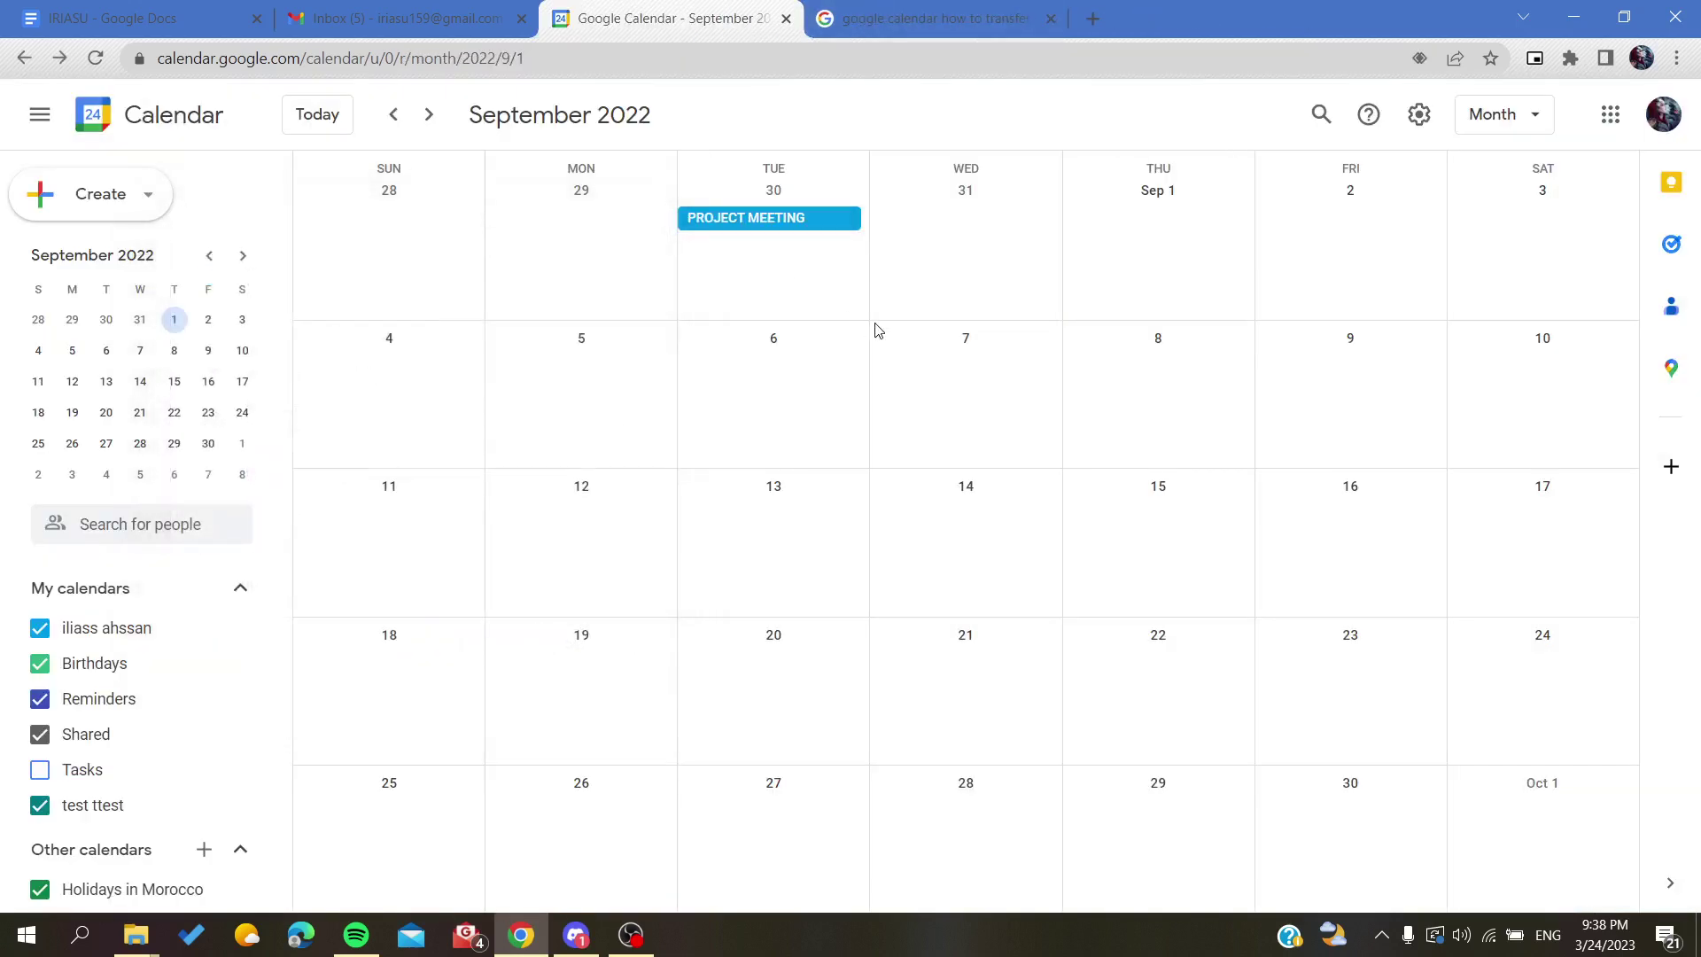